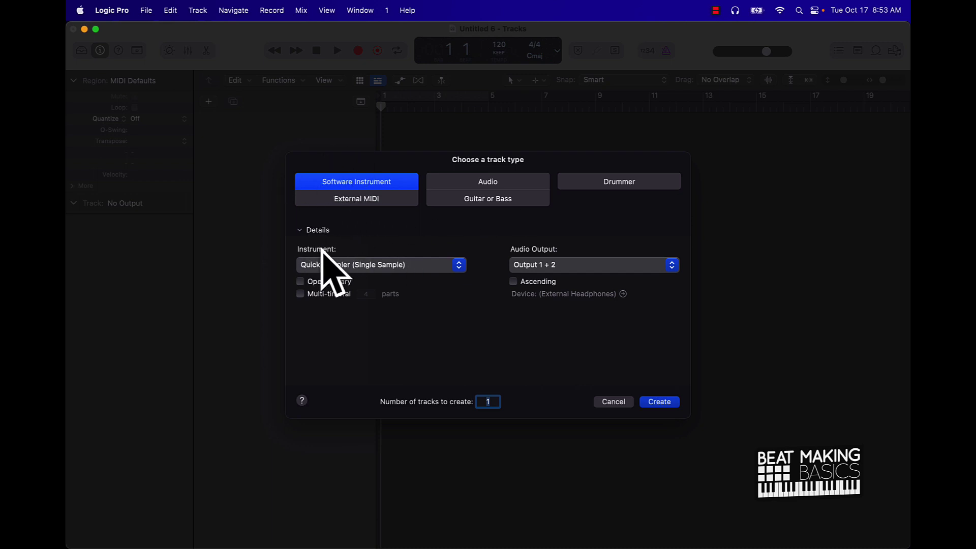
- Create a new instrument track using Drum Synth in stereo
left_click(356, 266)
mouse_move(350, 254)
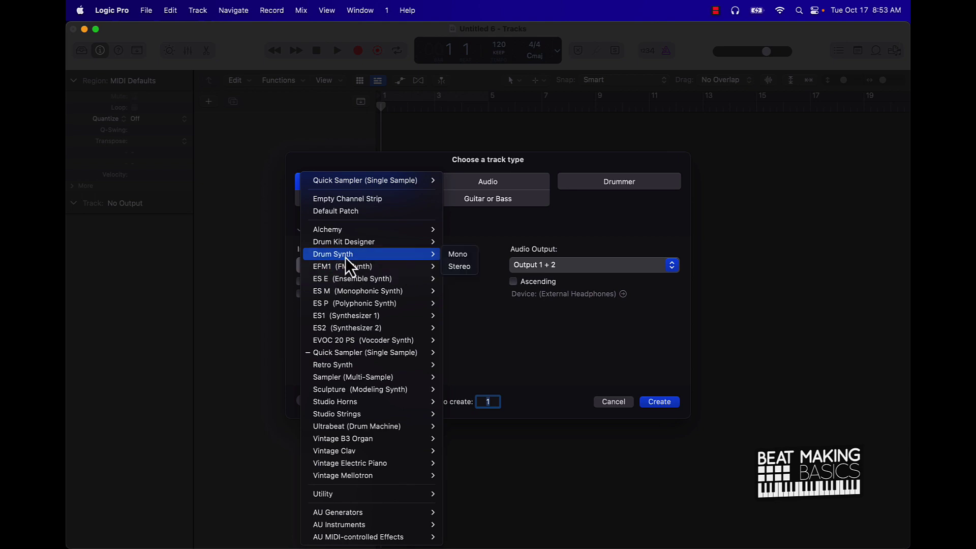
left_click(461, 269)
left_click(661, 402)
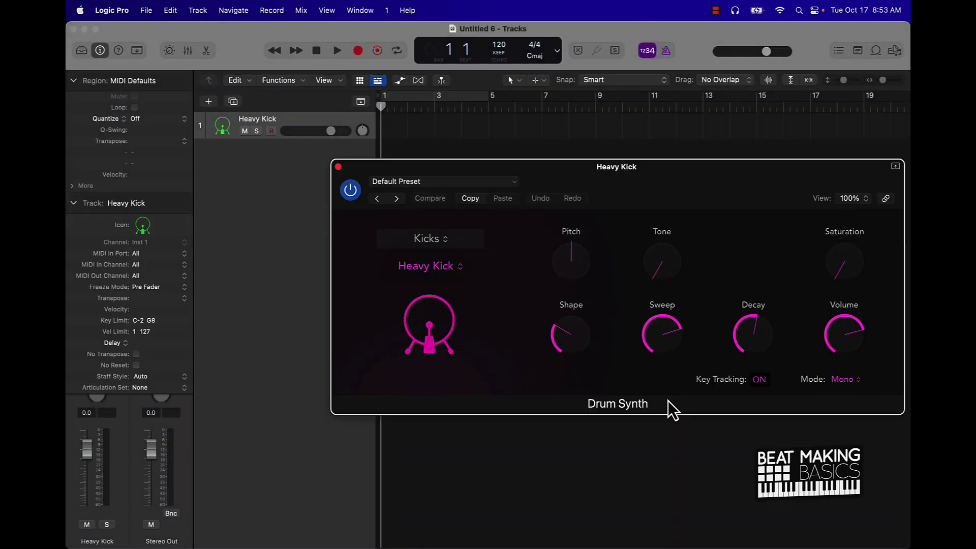
- Move and shrink the Drum Synth window, keeping the Kicks category and Heavy Kick preset
left_click_drag(724, 179, 594, 185)
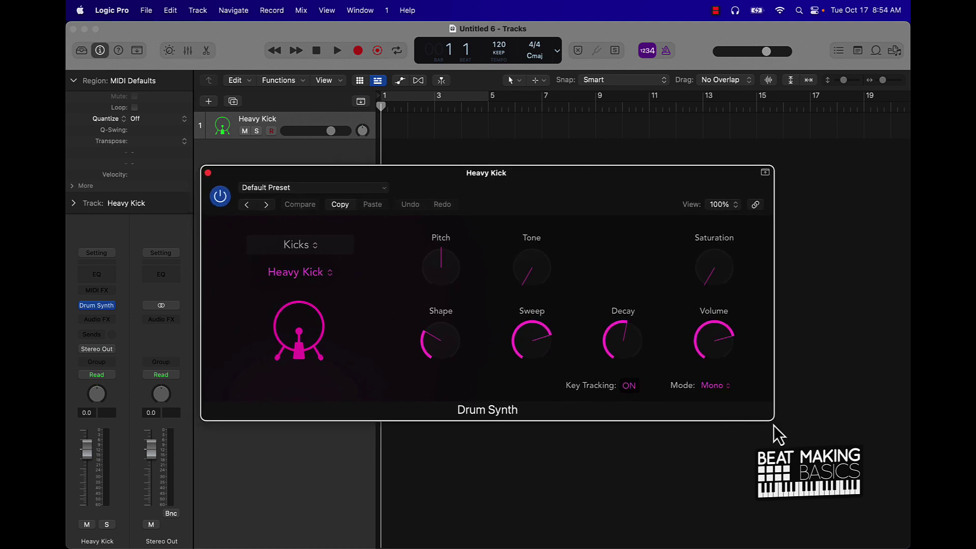
left_click_drag(773, 419, 798, 395)
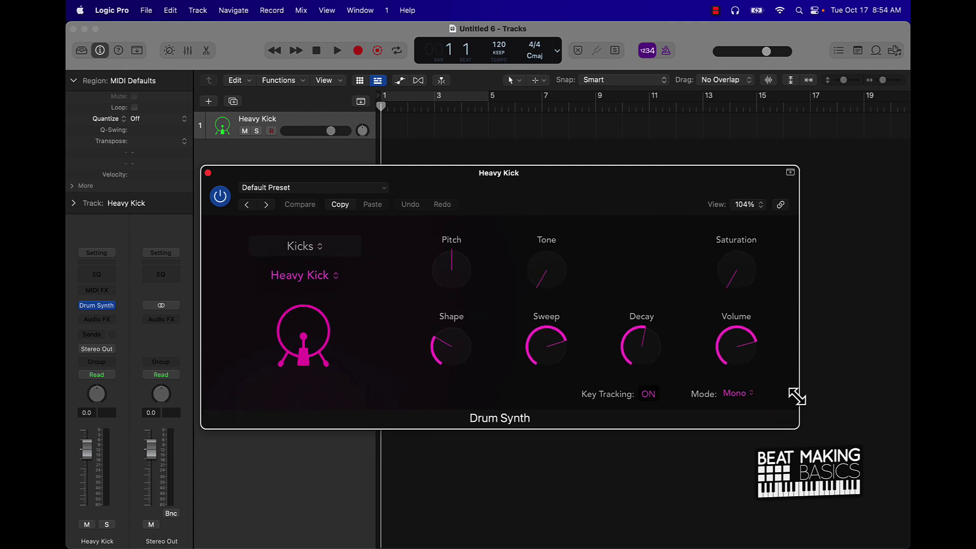
left_click(310, 249)
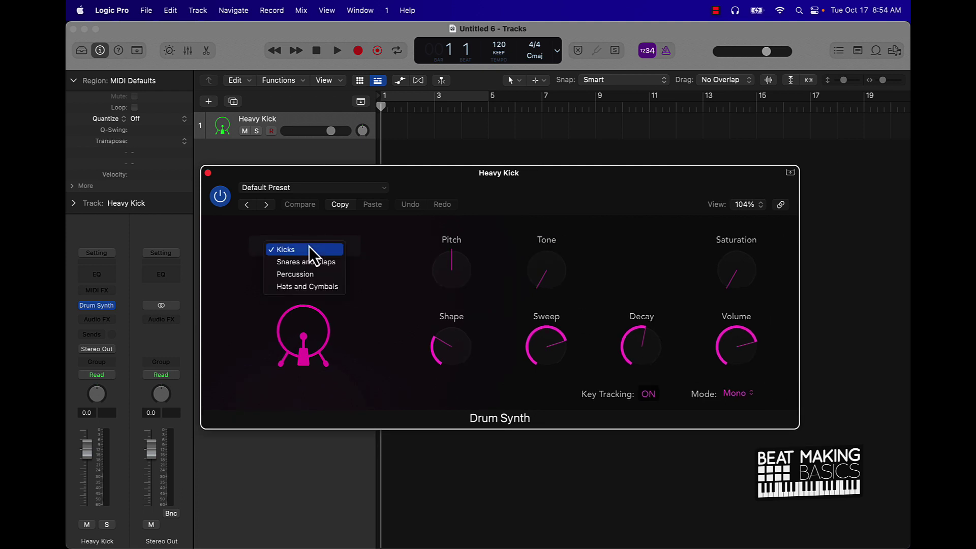
left_click(354, 238)
left_click(319, 277)
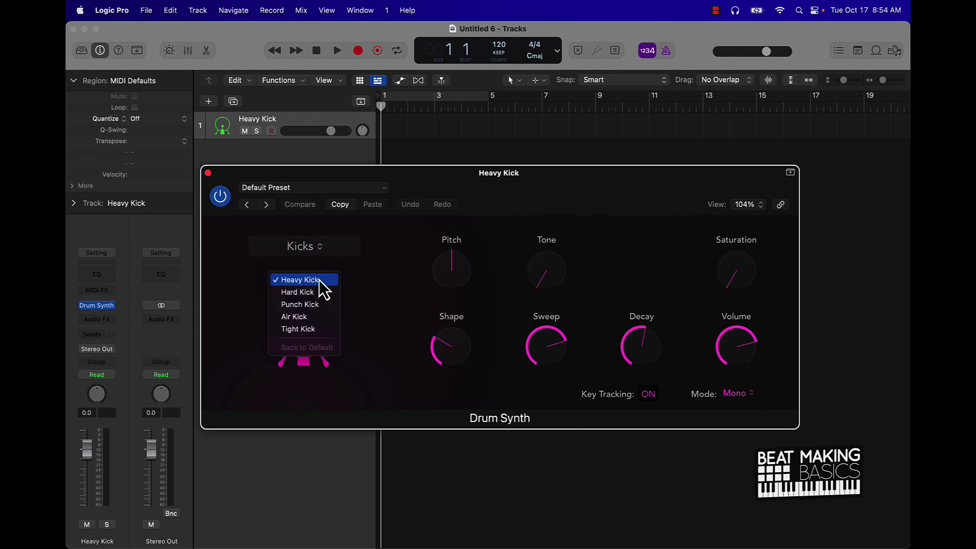
left_click(364, 268)
mouse_move(727, 278)
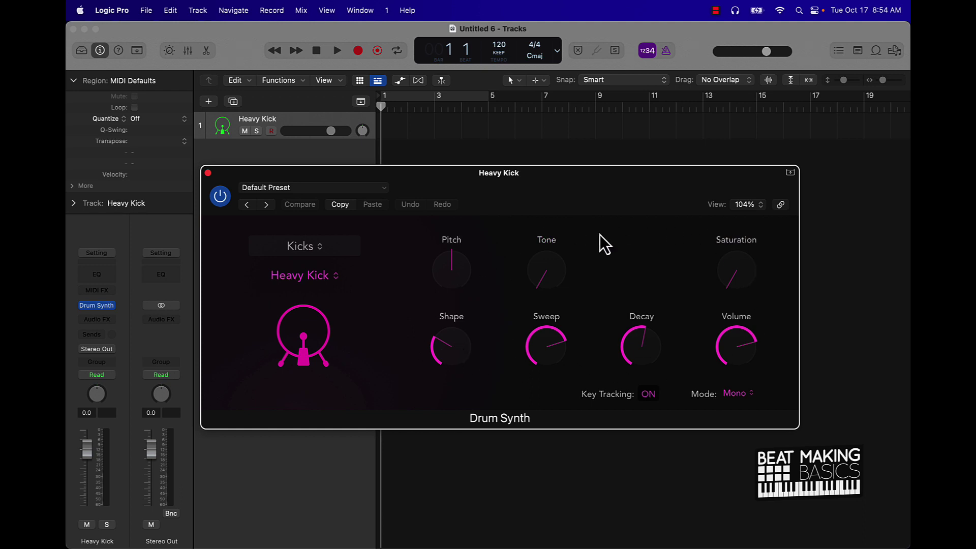
- Open the Musical Typing keyboard and arrange it beside the resized Drum Synth window
key("super+k")
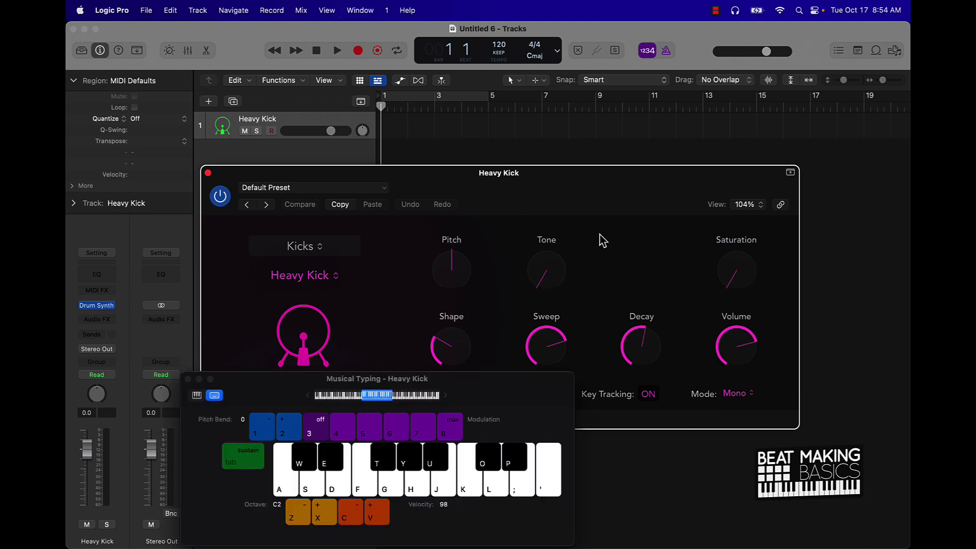
left_click_drag(523, 380, 819, 109)
left_click_drag(512, 172, 349, 133)
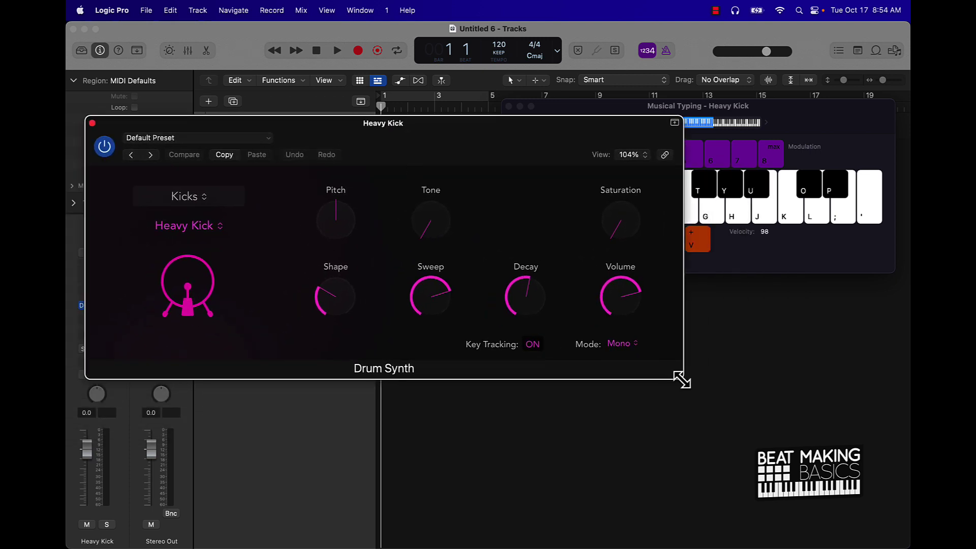
left_click_drag(678, 380, 498, 280)
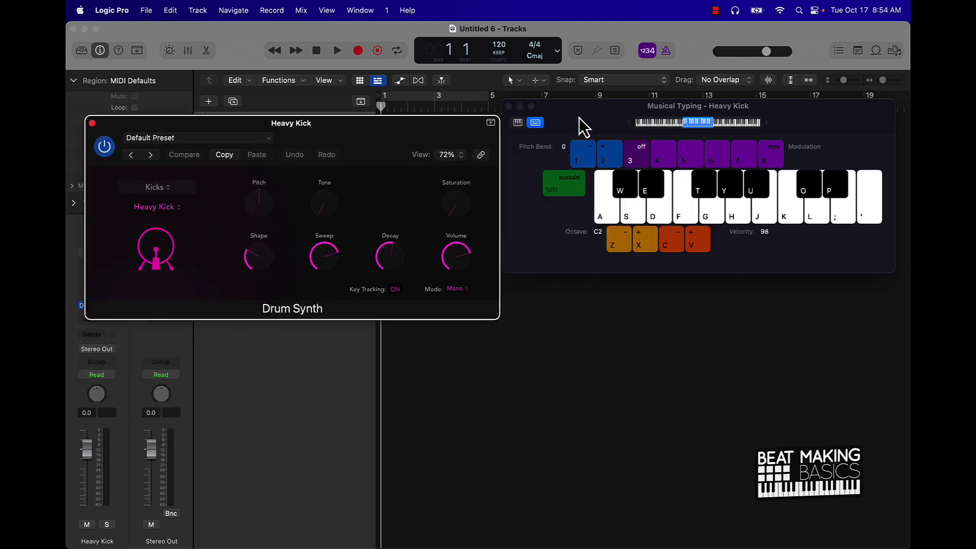
left_click_drag(579, 117, 575, 133)
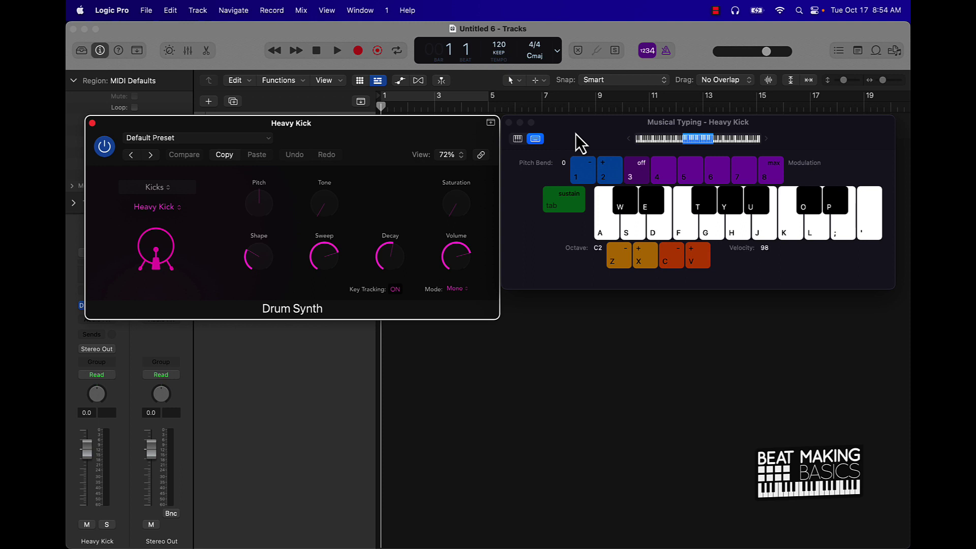
- Audition the kick, raise its Decay, and lower Shape to about 5.9%
left_click(605, 227)
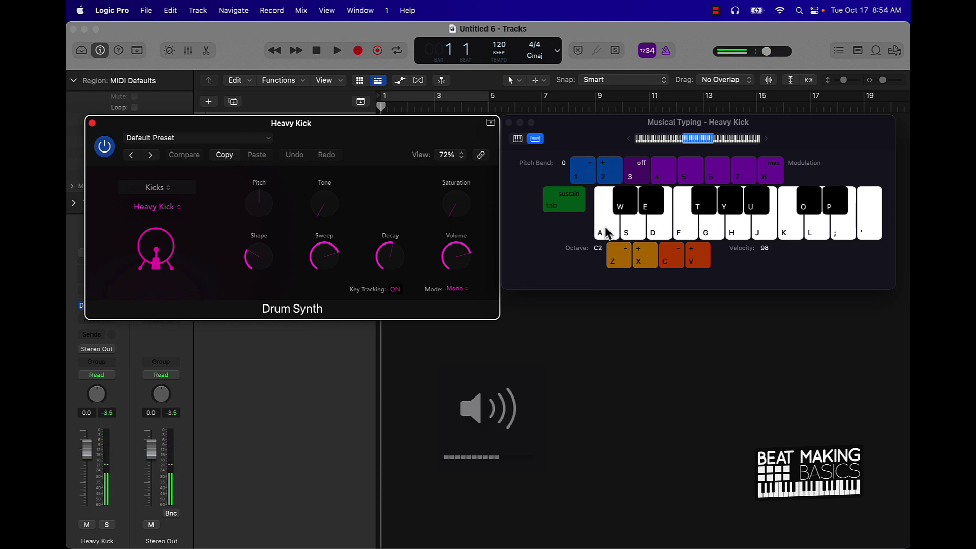
left_click(605, 226)
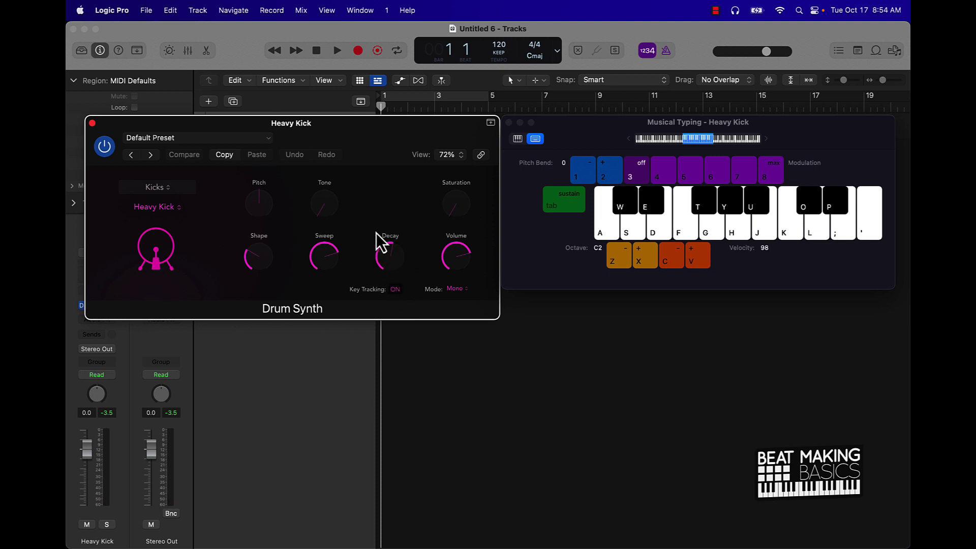
left_click_drag(390, 256, 392, 239)
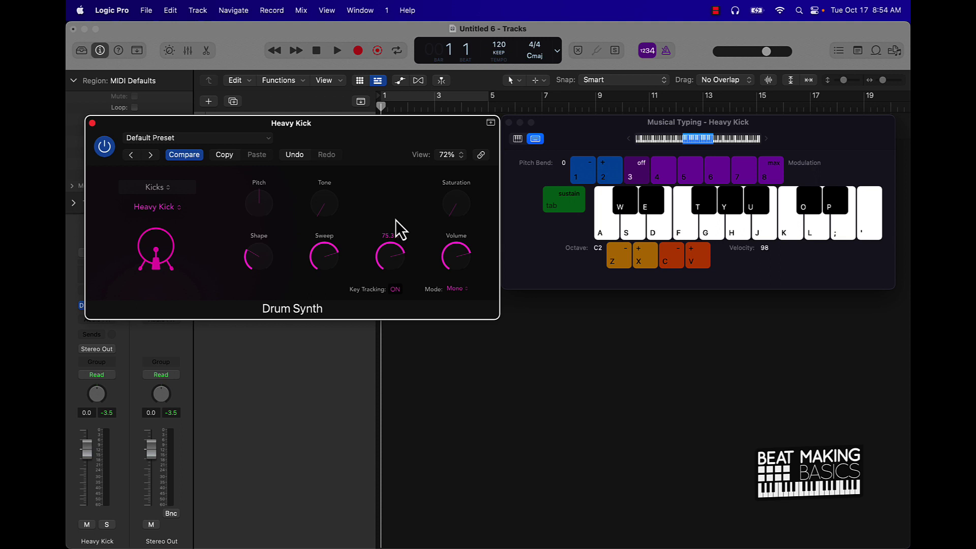
left_click(605, 230)
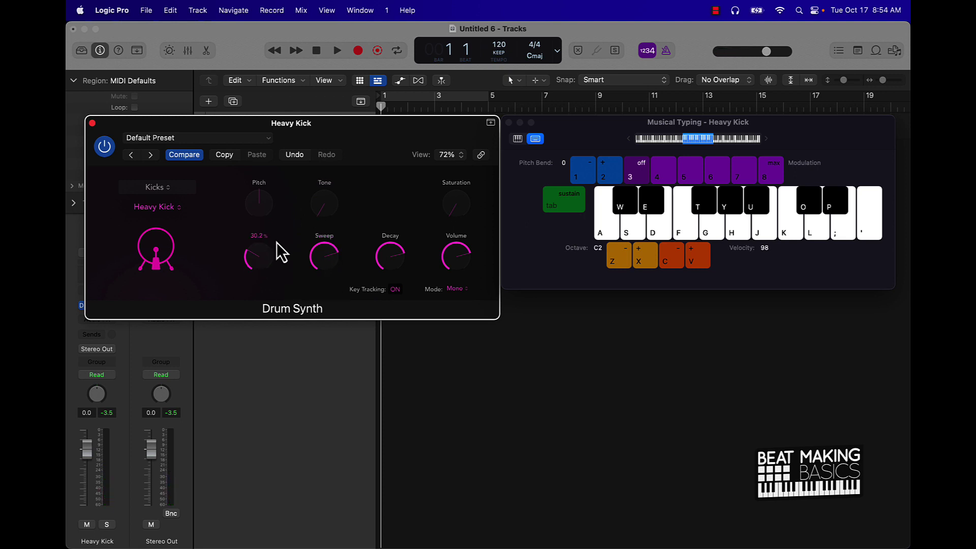
left_click(605, 224)
left_click_drag(250, 255, 251, 321)
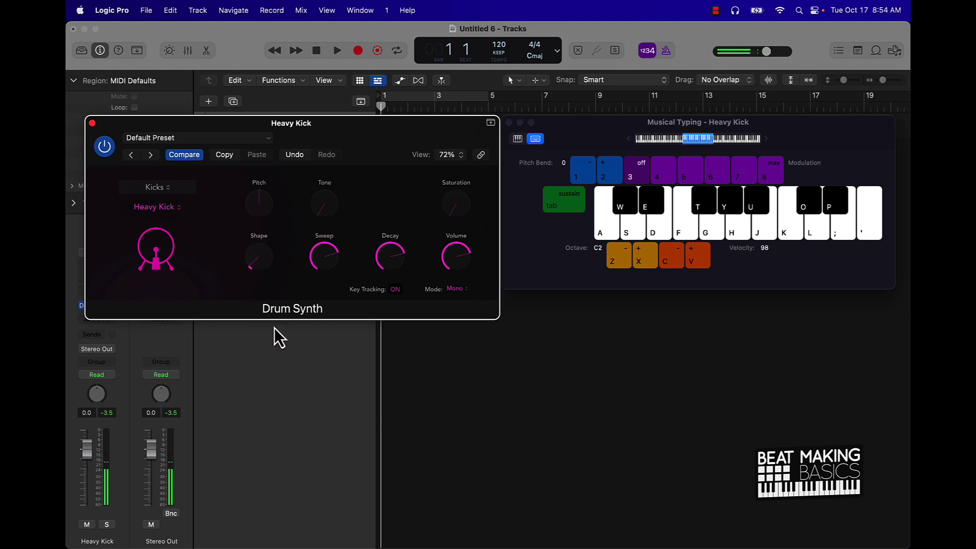
left_click(602, 233)
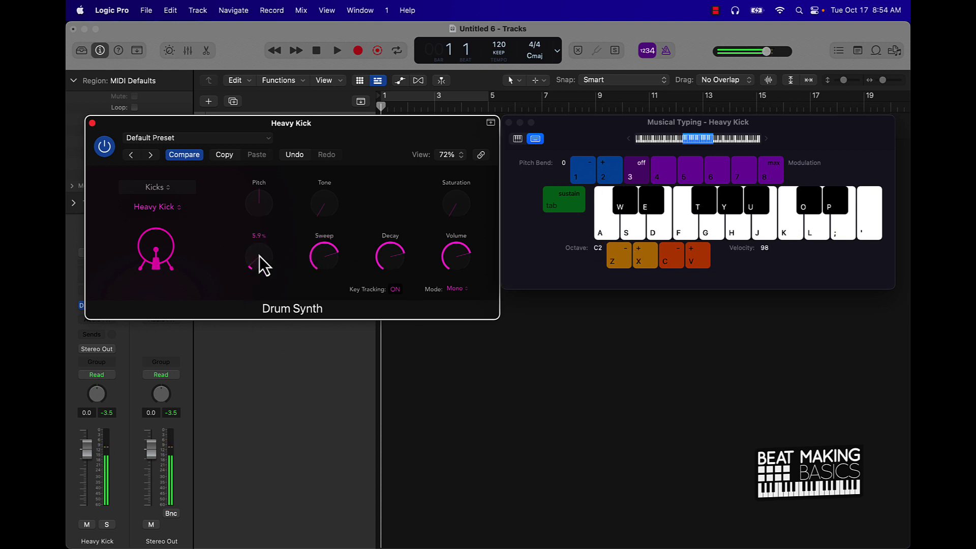
- Set the kick's Tone to 24.2% and turn Sweep up, auditioning after each change
left_click(607, 233)
left_click_drag(336, 213, 326, 185)
left_click(611, 232)
left_click_drag(340, 210, 334, 170)
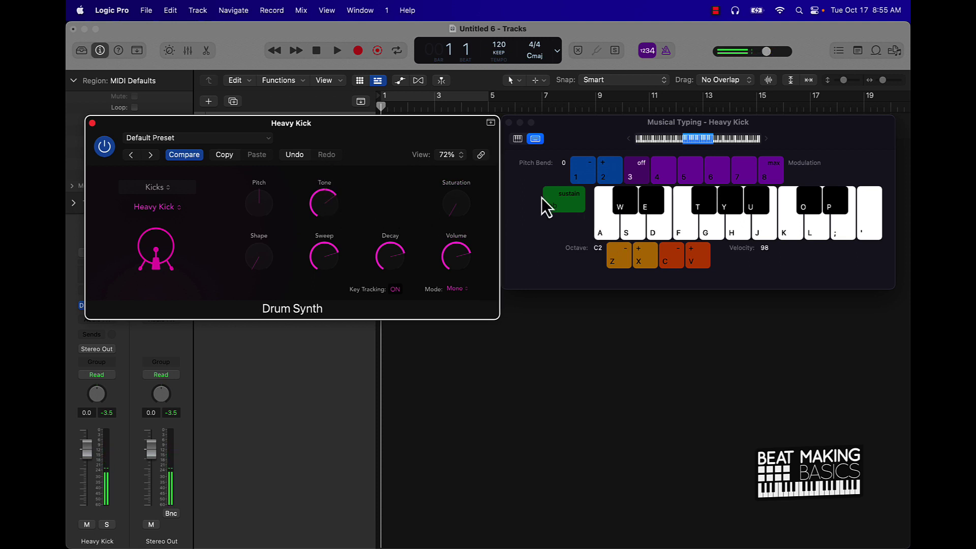
left_click(602, 235)
left_click_drag(325, 200, 326, 350)
left_click(602, 234)
left_click(605, 231)
left_click_drag(318, 268, 348, 188)
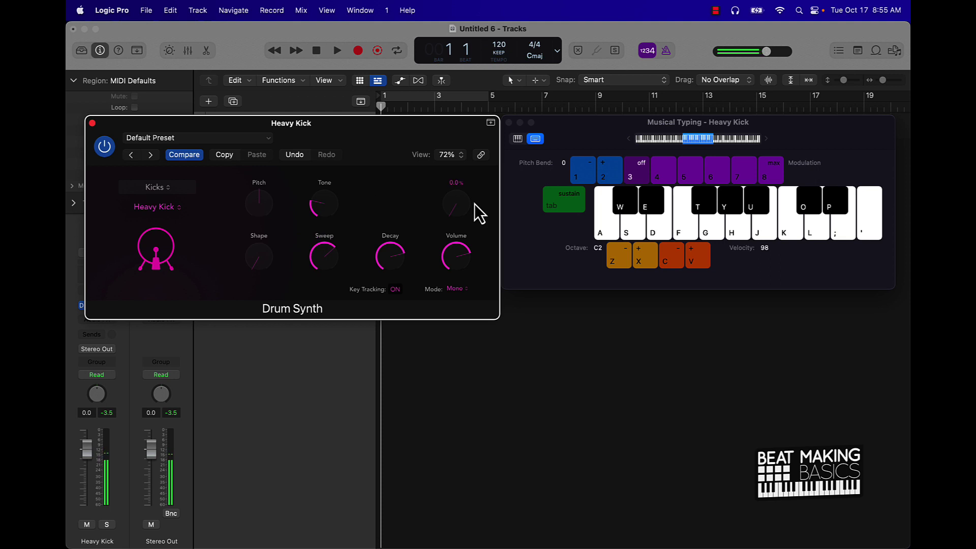
left_click(602, 237)
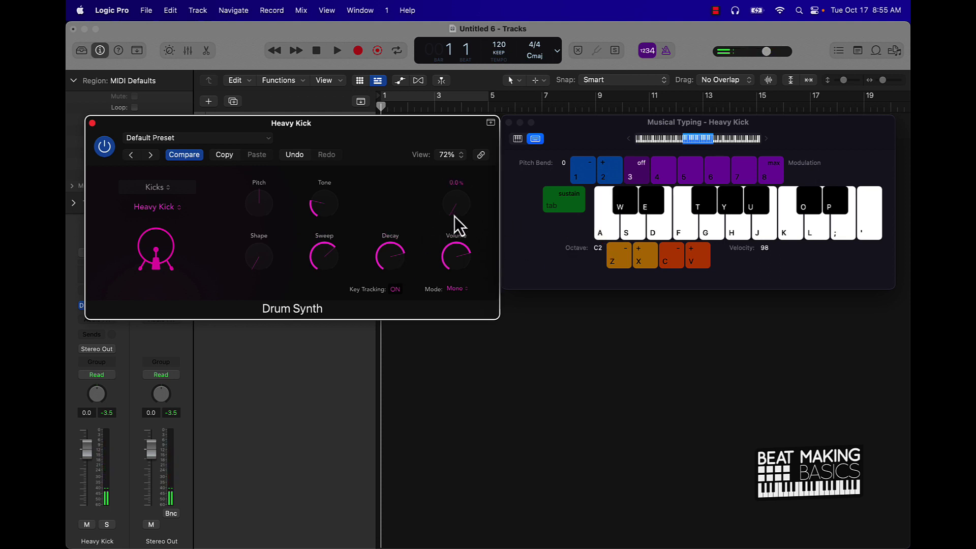
- Raise Saturation to 27.9% and lower Pitch to -7, auditioning the result
left_click_drag(454, 215, 448, 169)
left_click(613, 234)
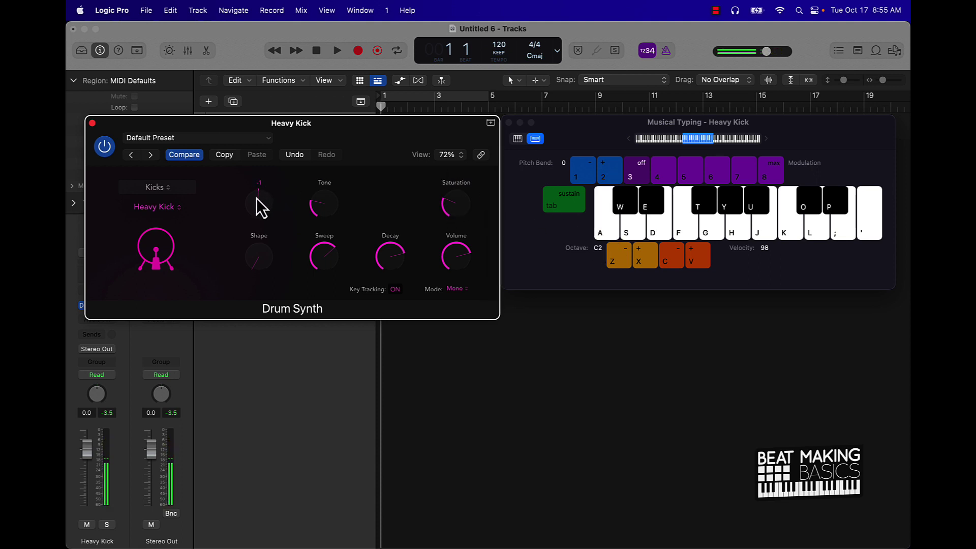
left_click_drag(256, 199, 247, 219)
left_click(609, 236)
left_click(610, 236)
left_click(610, 235)
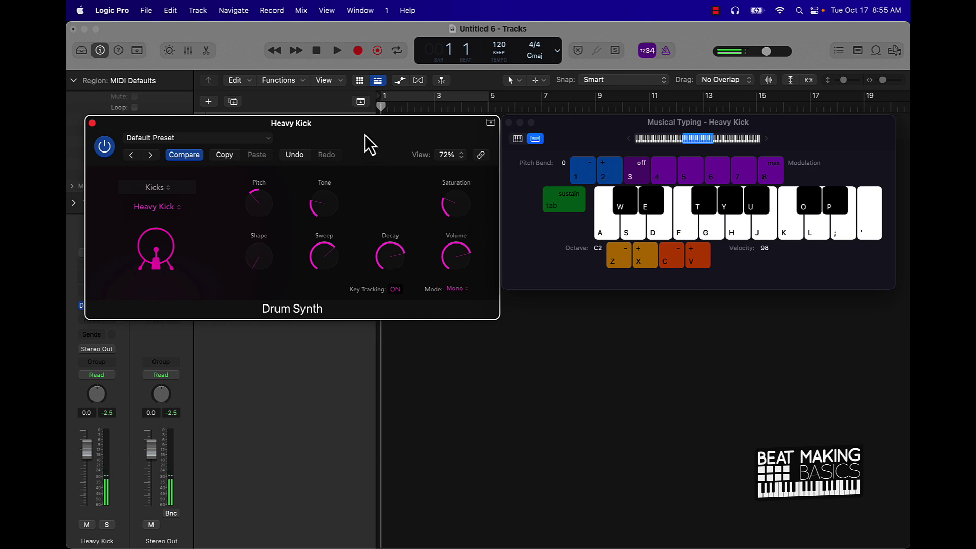
- Save the current Drum Synth sound as a new preset named 'hard 808'
left_click_drag(365, 134, 607, 338)
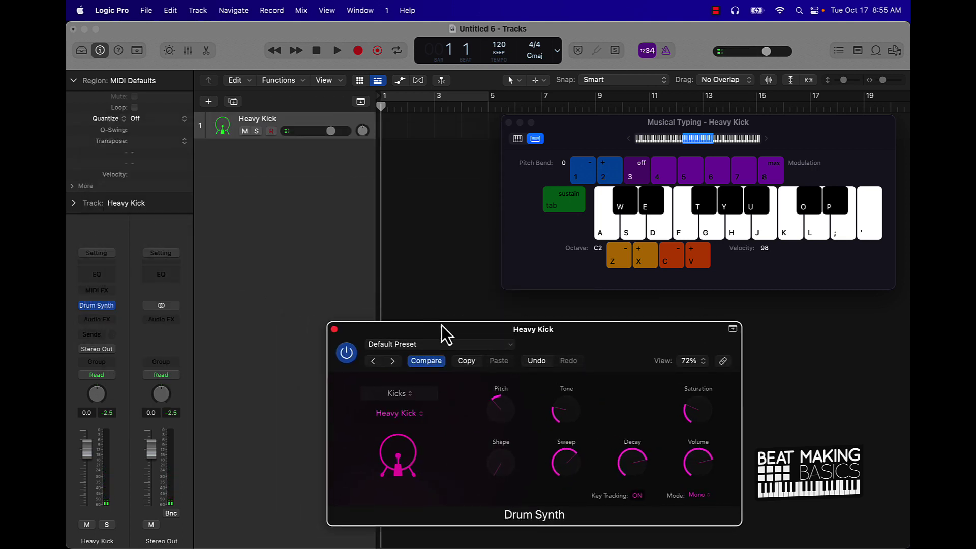
left_click(441, 343)
left_click(471, 275)
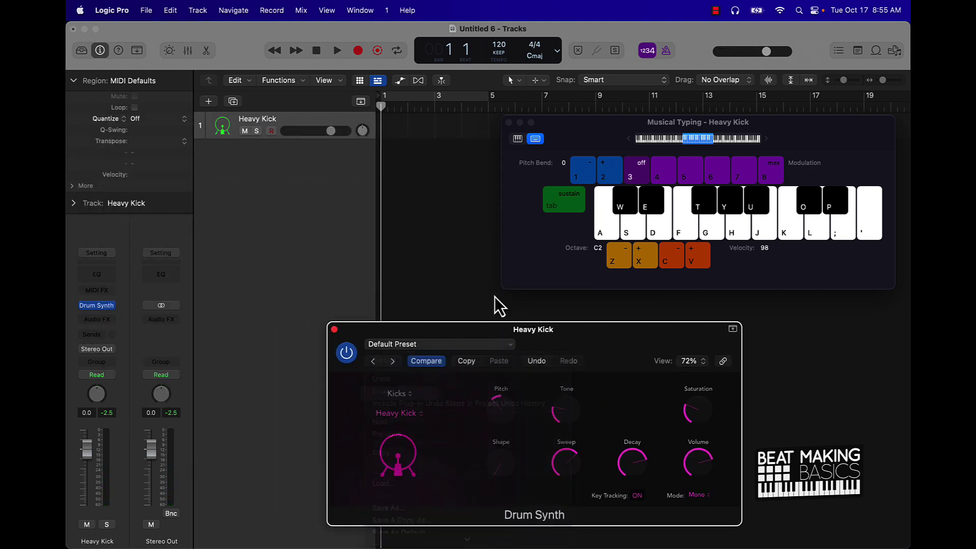
left_click_drag(580, 326, 448, 183)
left_click(330, 201)
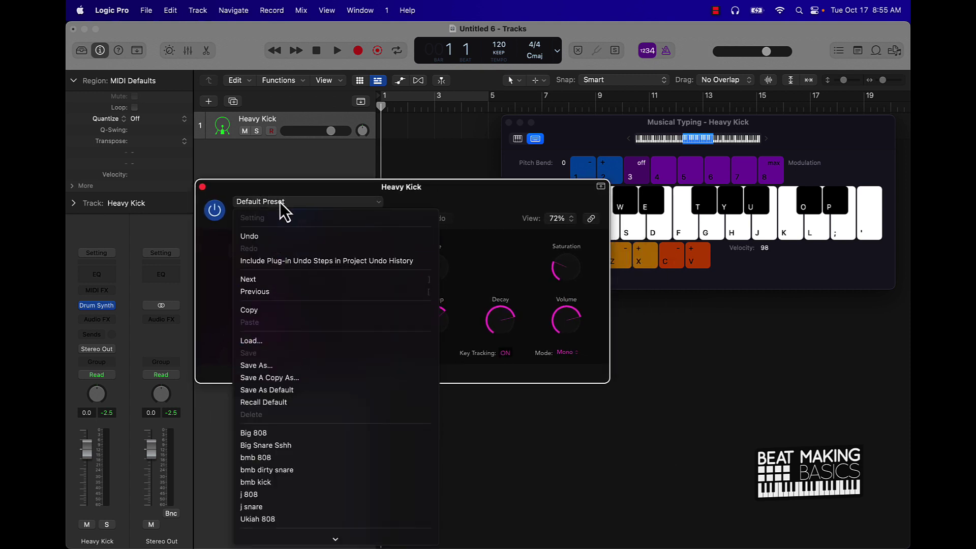
left_click(285, 367)
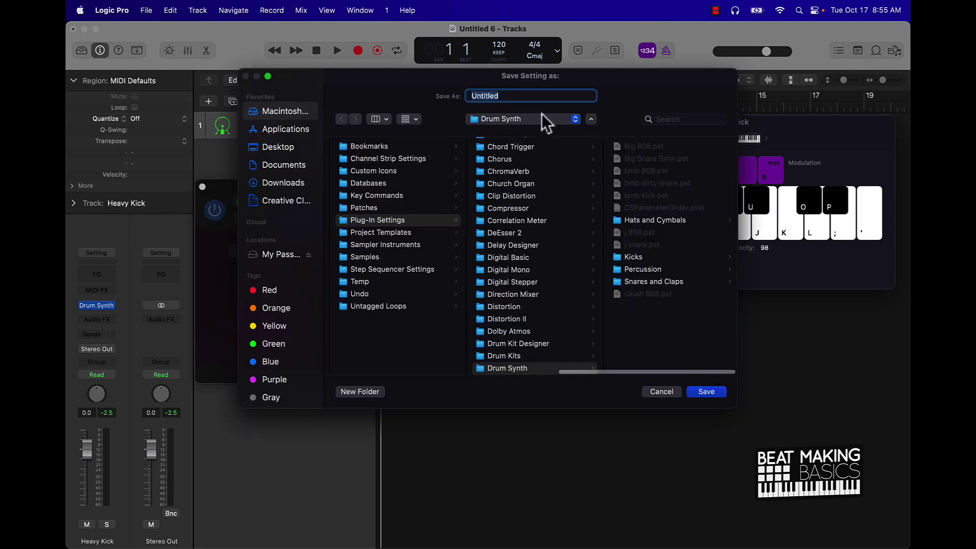
type("hard 808")
key("Return")
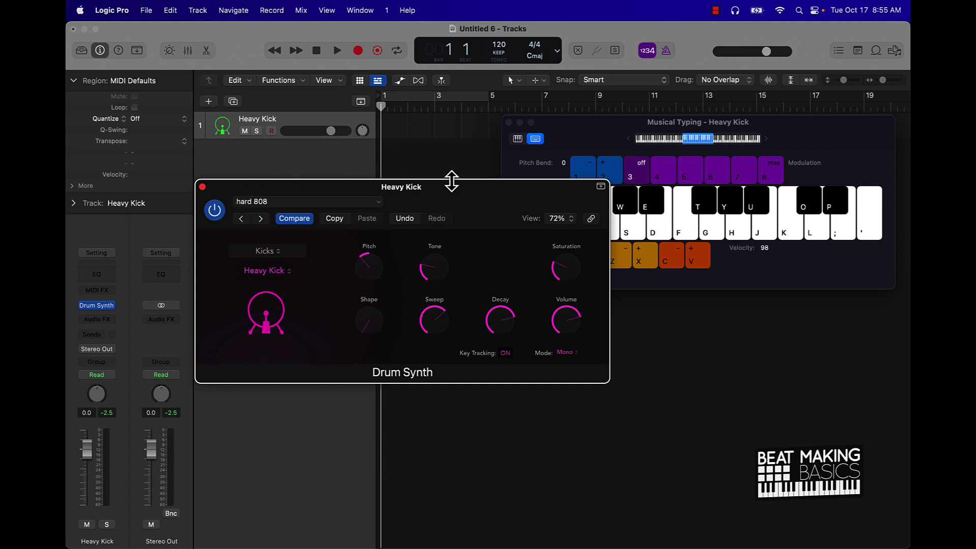
- Enable cycle over bars 1–5, add a kick note in the piano roll and transpose it to C2
left_click(201, 187)
left_click(410, 101)
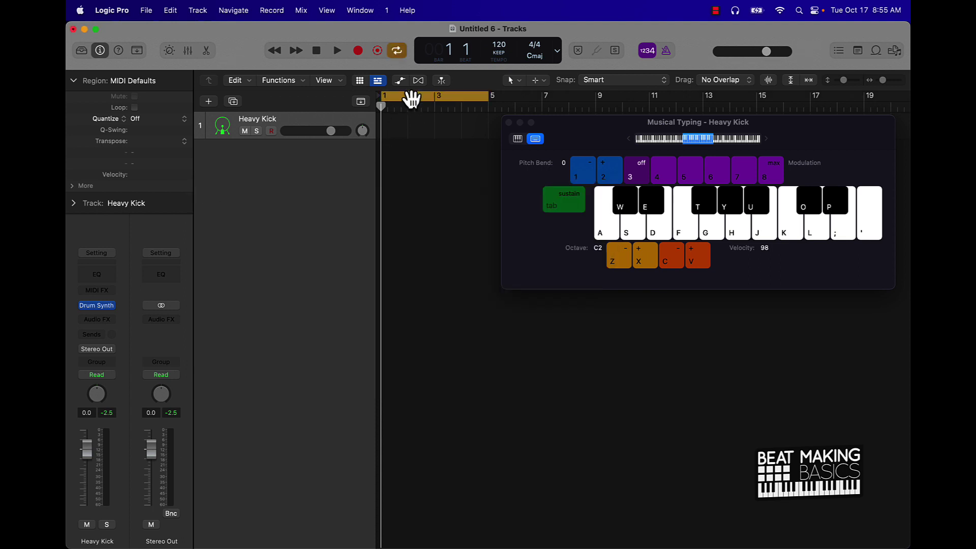
left_click(383, 107)
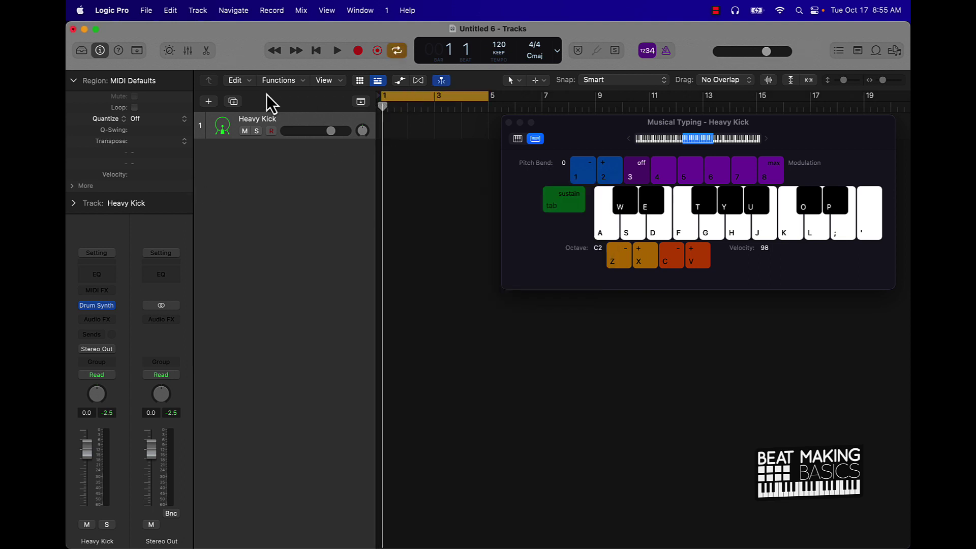
left_click(206, 54)
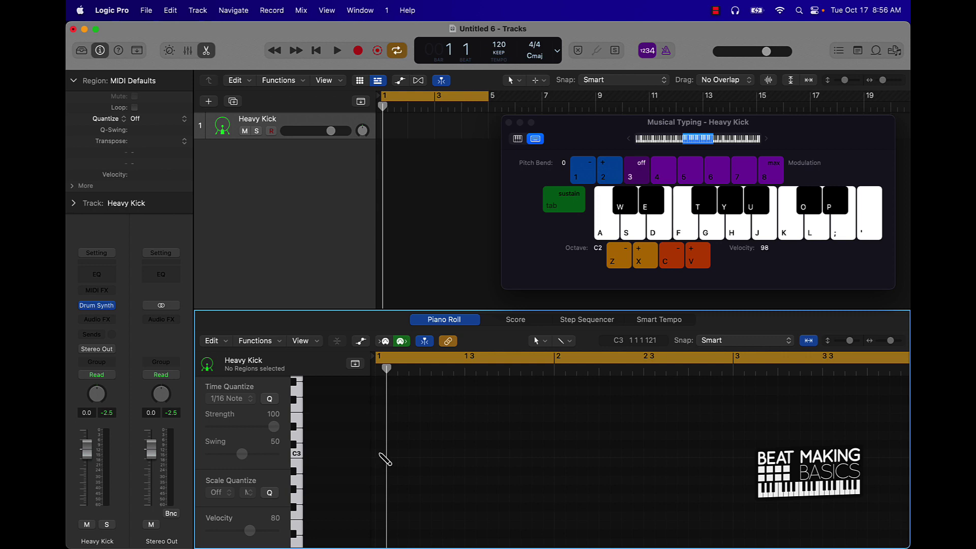
left_click(382, 454, "super")
scroll(446, 446, "down", 3)
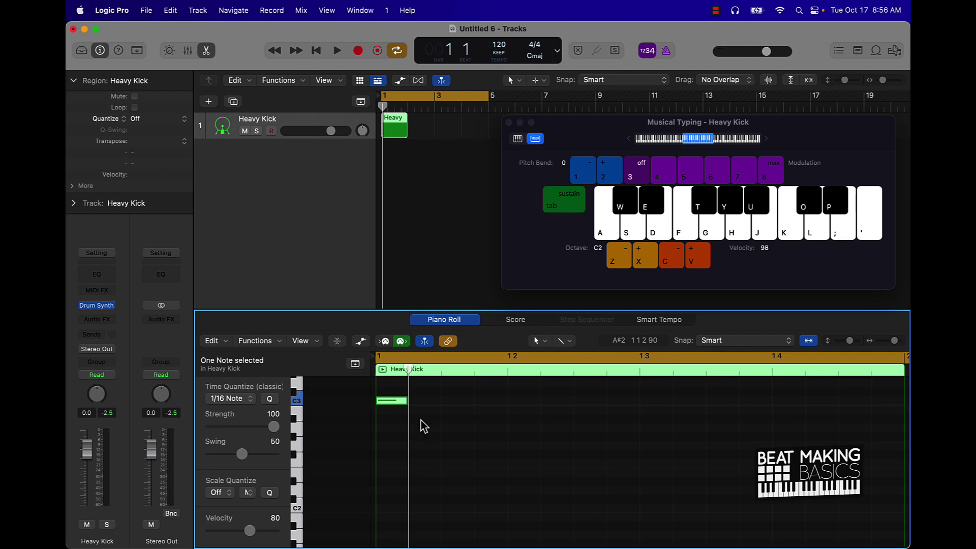
key("alt+shift+Down")
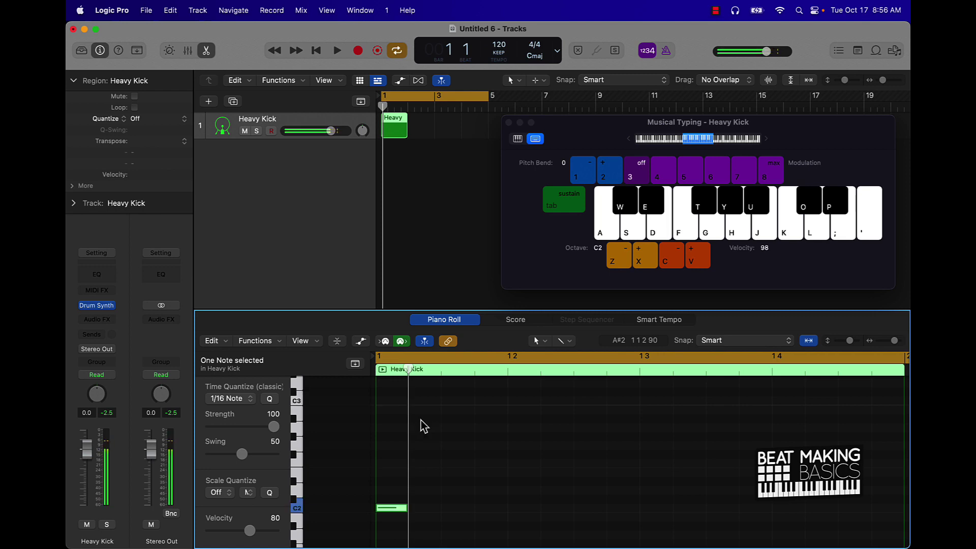
- Extend the Heavy Kick region to bar 5 and play it back
left_click(406, 135)
left_click_drag(407, 136, 491, 136)
key("space")
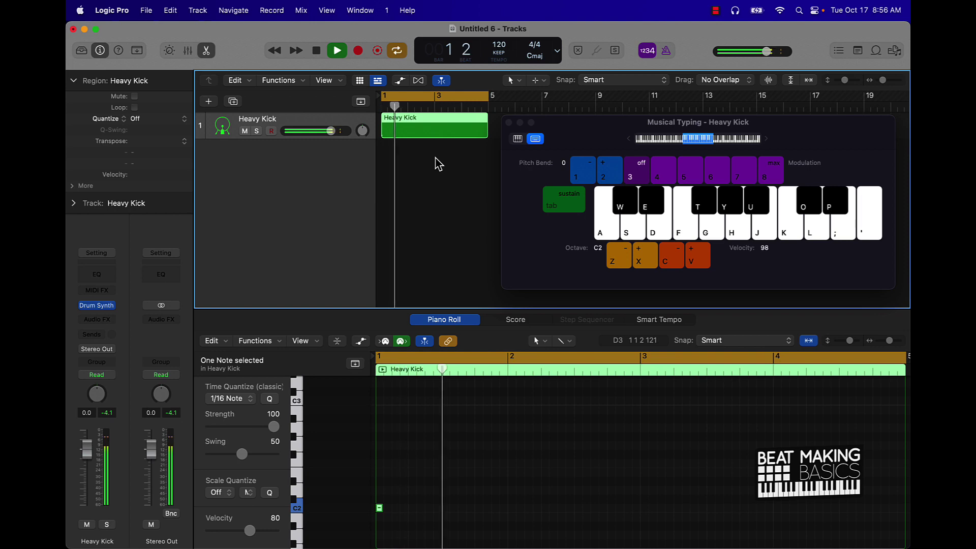
key("space")
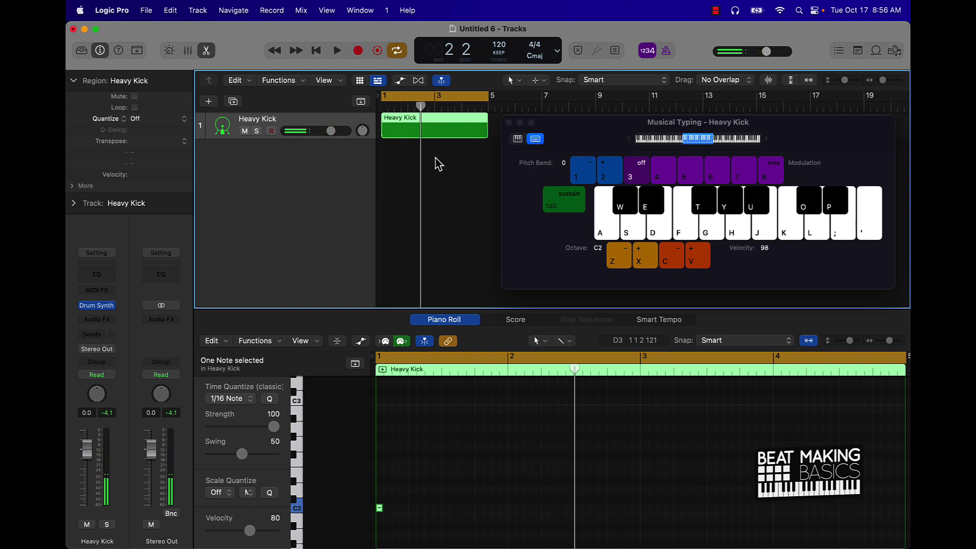
- Bounce the Heavy Kick region in place to a new track, muting the source, and play it
right_click(456, 129)
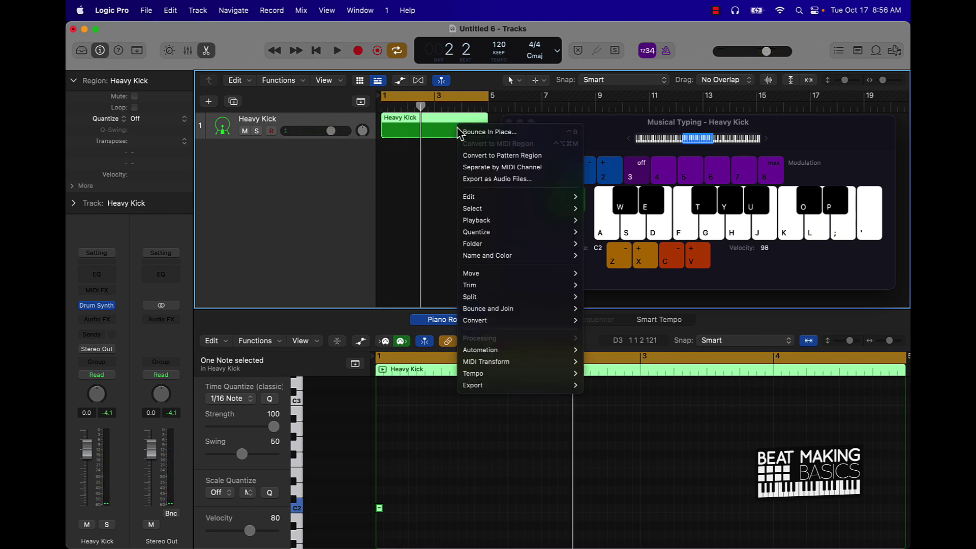
left_click(509, 135)
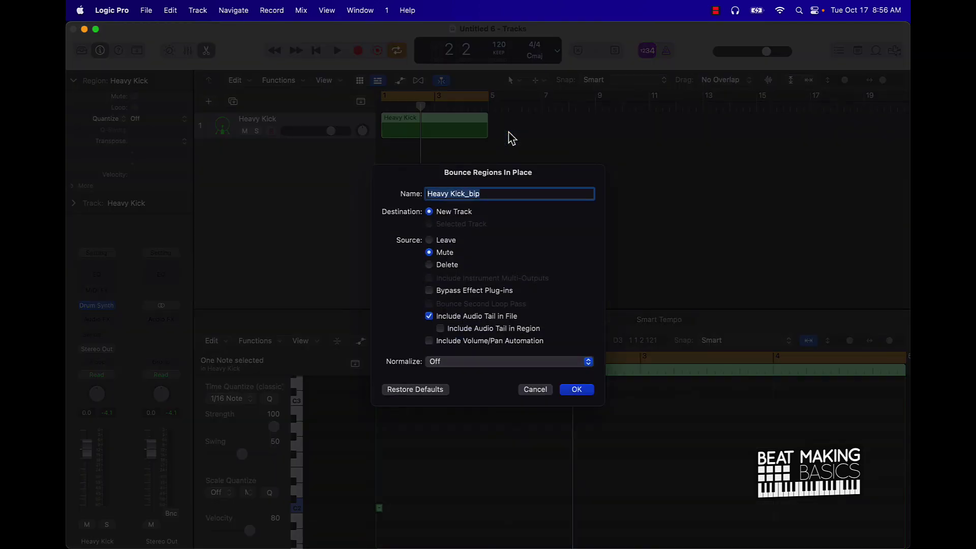
left_click(576, 389)
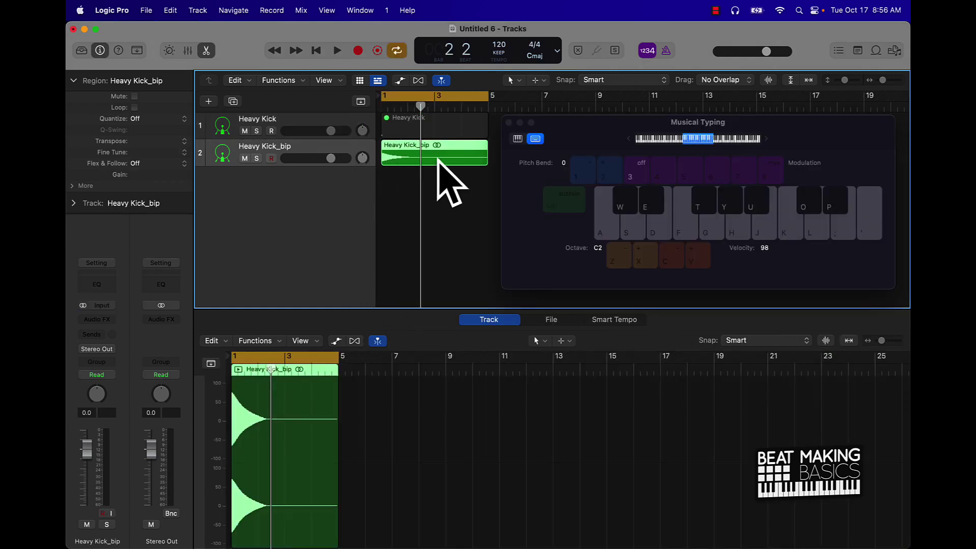
key("space")
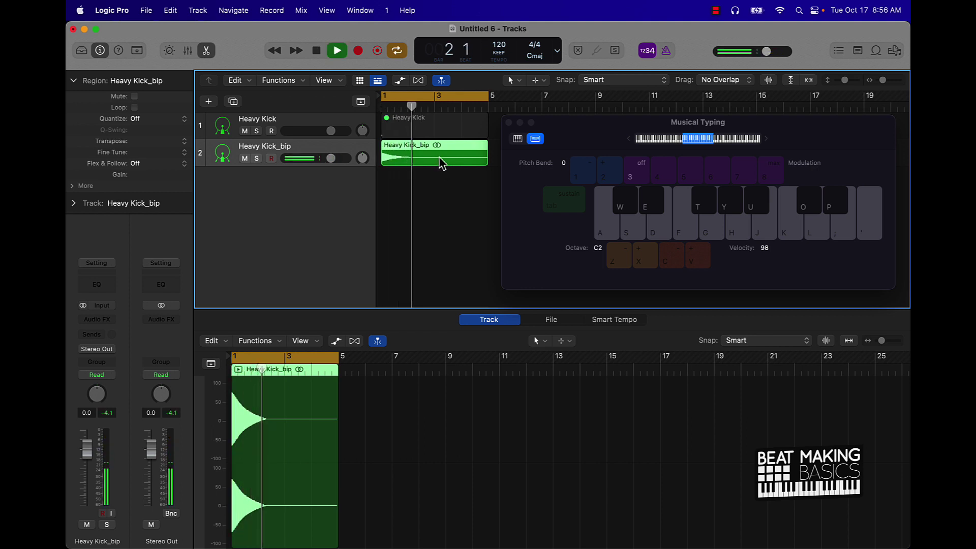
- Split the Heavy Kick_bip audio at bar 2 beat 3 and delete the part after it
key("space")
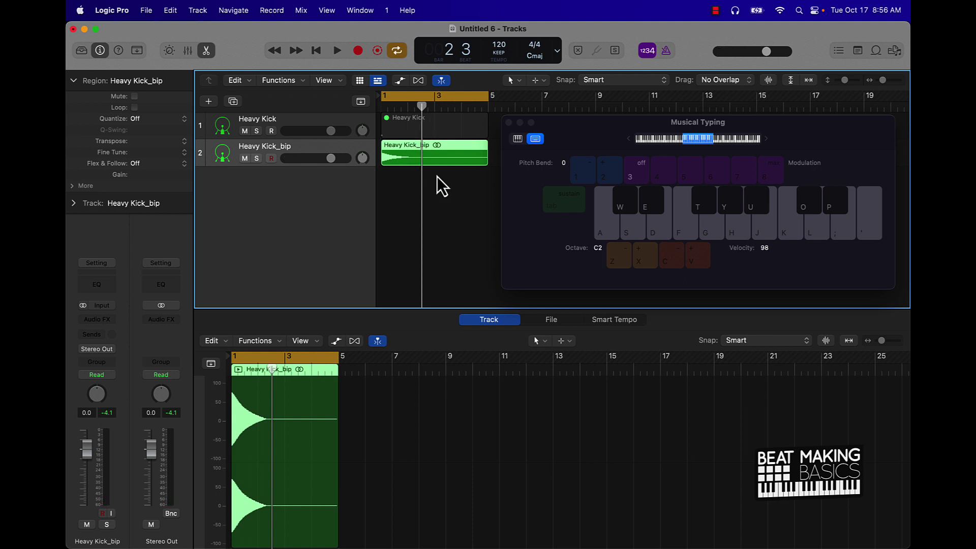
key("super+t")
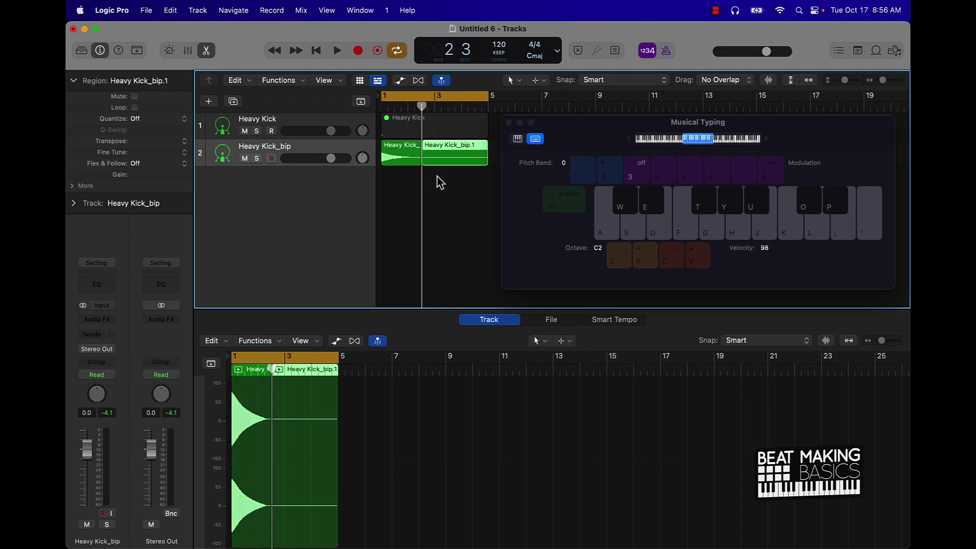
key("Delete")
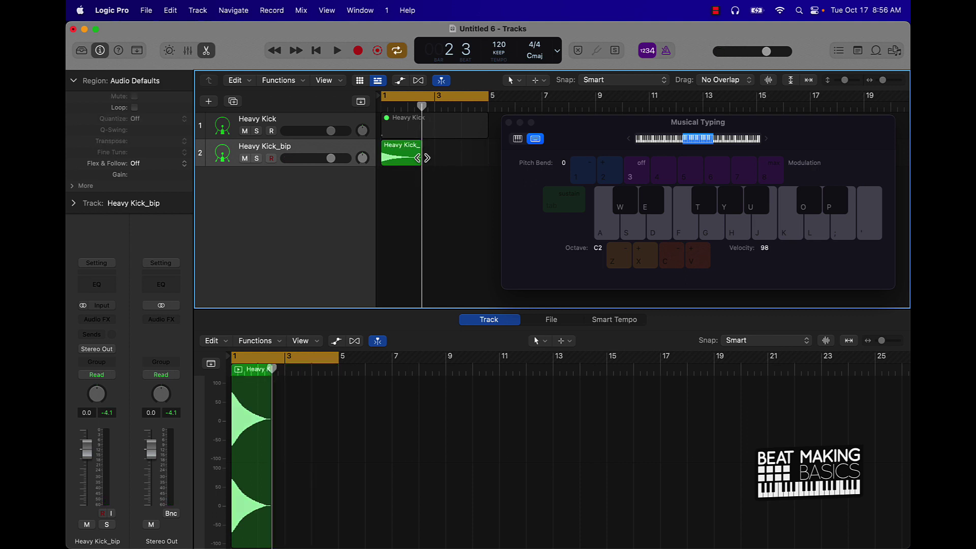
- Draw a short fade on the trimmed Heavy Kick_bip region with the Fade Tool and play it
key("t")
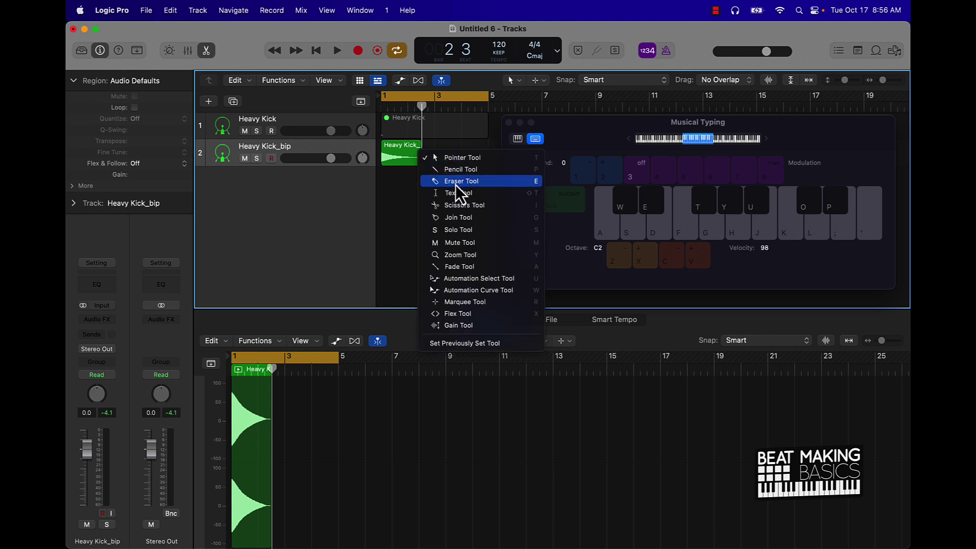
left_click(450, 266)
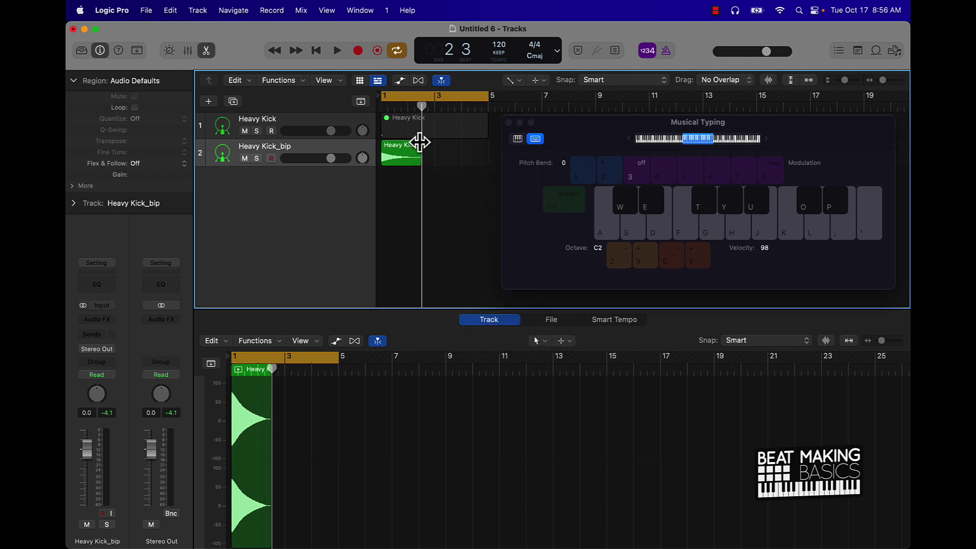
left_click(421, 143)
left_click_drag(388, 149, 414, 162)
key("Return")
key("space")
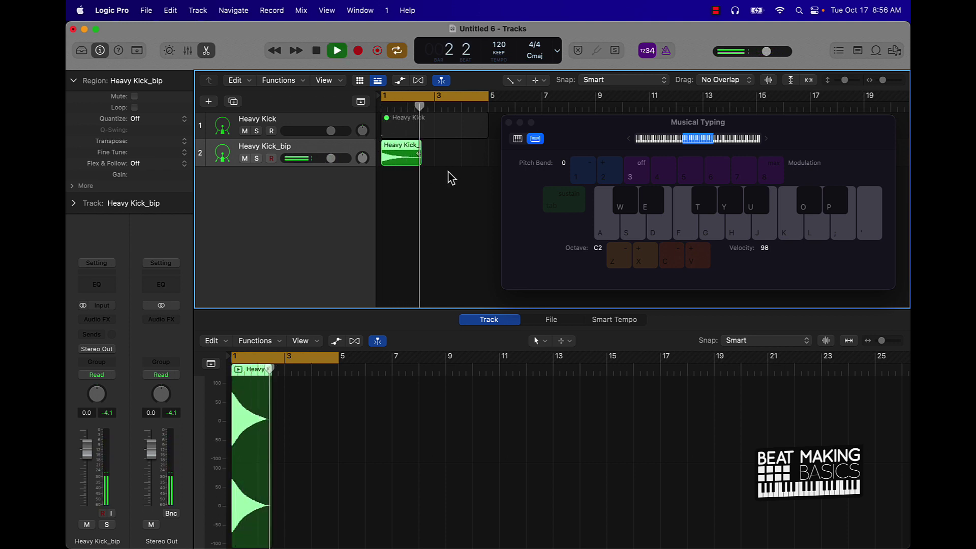
key("space")
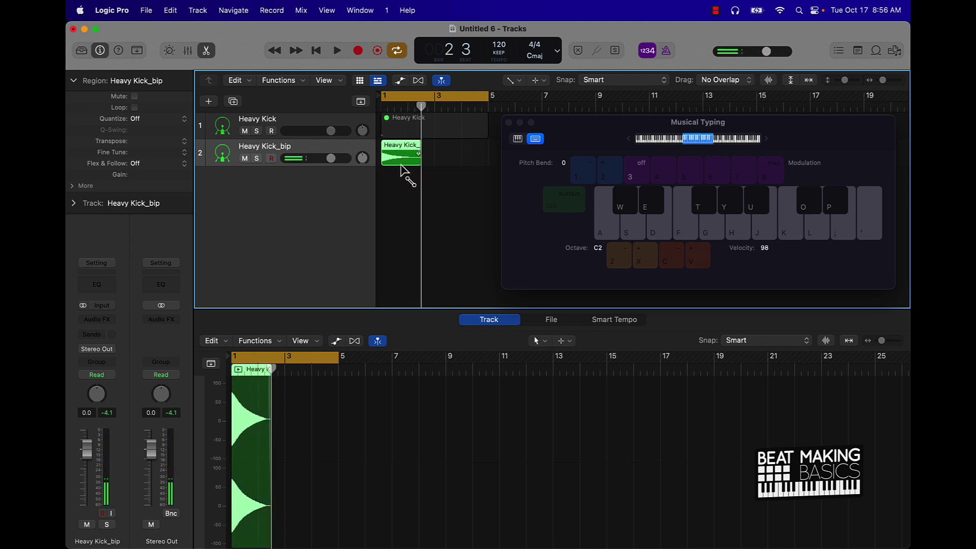
- Insert a Channel EQ on Heavy Kick_bip and enable its low cut at 20 Hz
key("t")
left_click(311, 151)
left_click(99, 283)
left_click_drag(436, 183, 331, 243)
key("space")
key("space")
left_click(238, 294)
- Boost around 100 Hz by about 4.8 dB and enable a high cut at 3840 Hz
key("space")
key("space")
left_click_drag(296, 354, 348, 376)
key("space")
key("space")
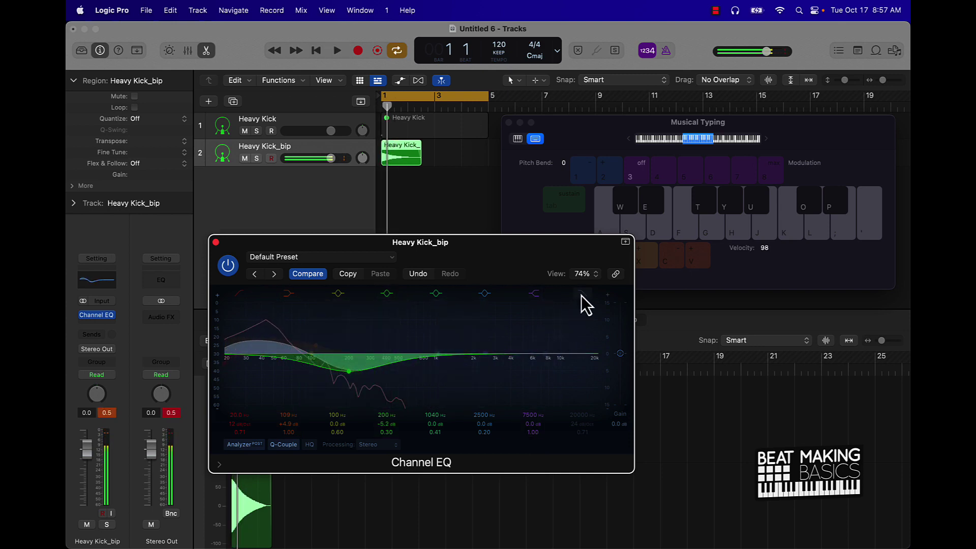
left_click(581, 294)
mouse_move(582, 414)
left_mouse_down()
mouse_move(581, 447)
mouse_move(575, 425)
left_mouse_up()
key("space")
key("space")
- Close the Channel EQ window and play back the EQ'd kick from the start
left_click(216, 243)
left_click(411, 203)
left_click(111, 411)
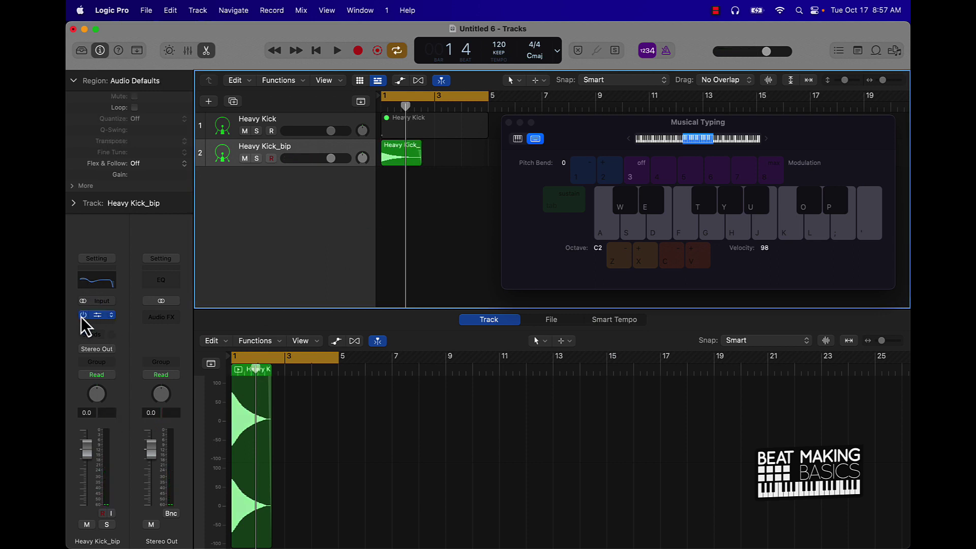
key("space")
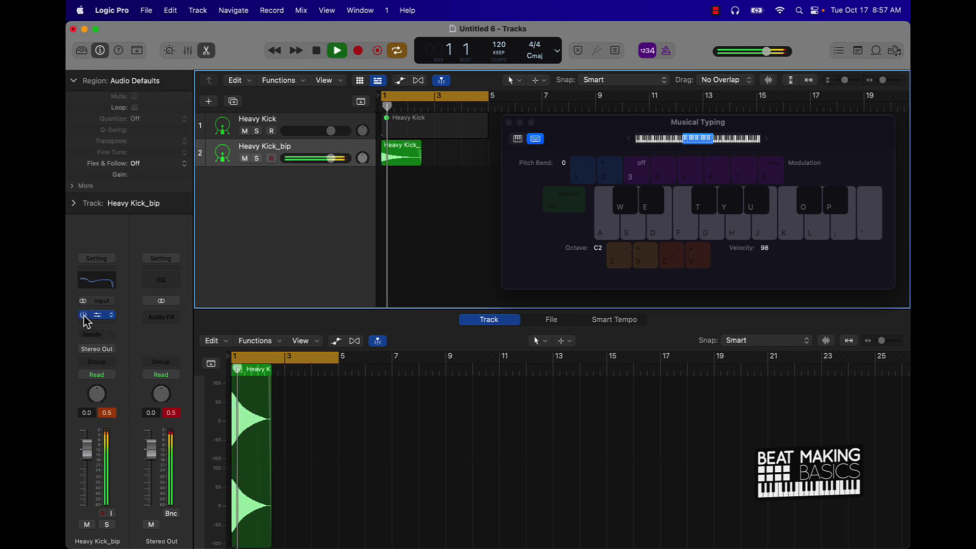
key("space")
- Insert a stereo Adaptive Limiter from Dynamics on the Heavy Kick_bip track
left_click(104, 325)
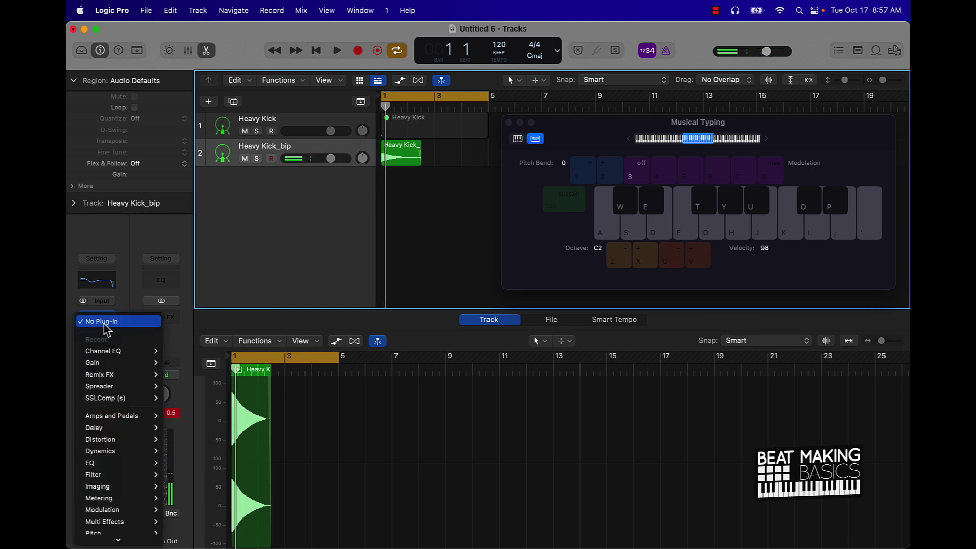
scroll(120, 430, "down", 2)
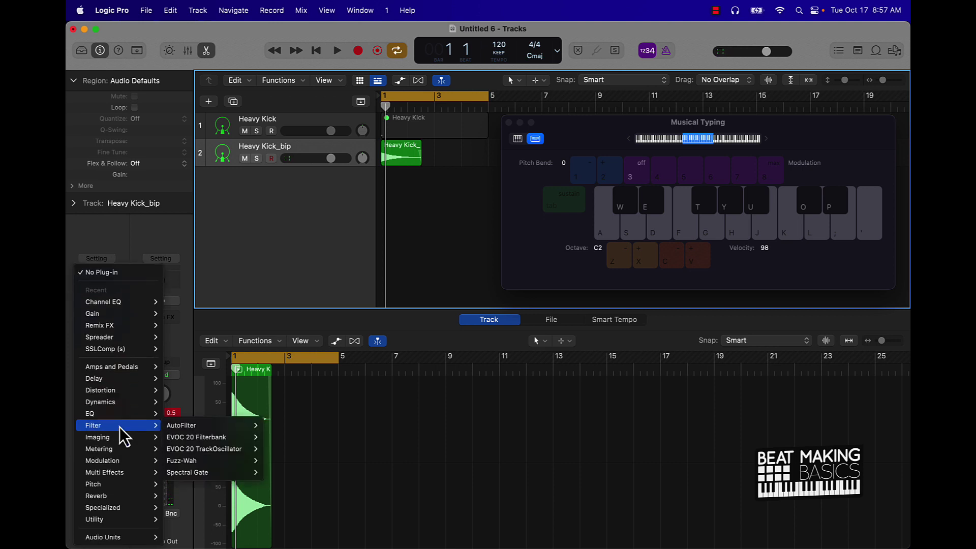
mouse_move(120, 390)
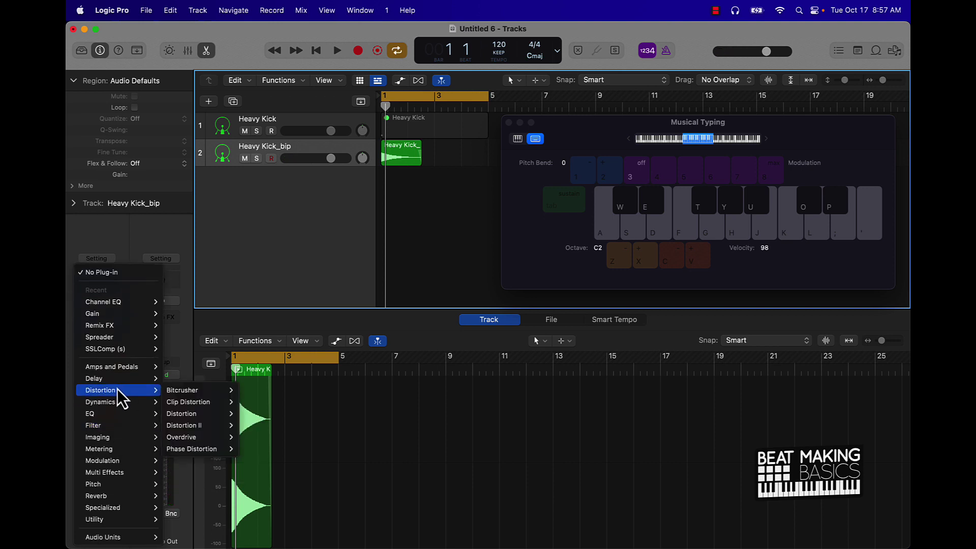
mouse_move(181, 404)
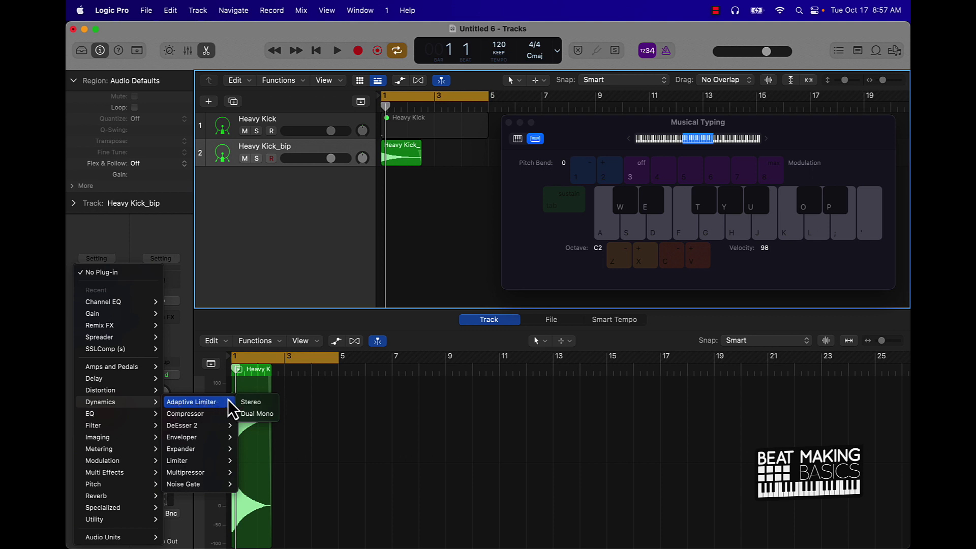
left_click(268, 401)
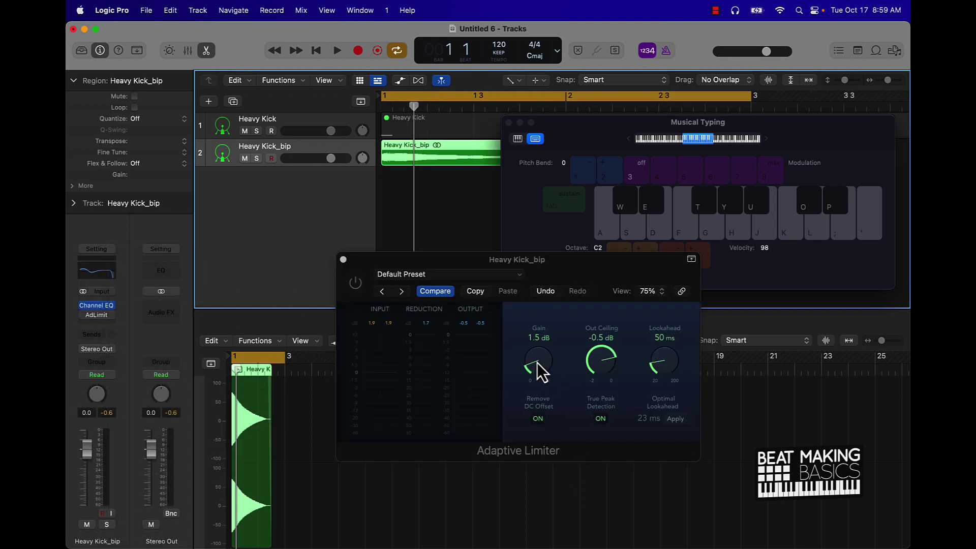
- Set limiter Gain to 0 dB, enable True Peak Detection, and set Out Ceiling to -0.1 dB
left_click(537, 362, "alt")
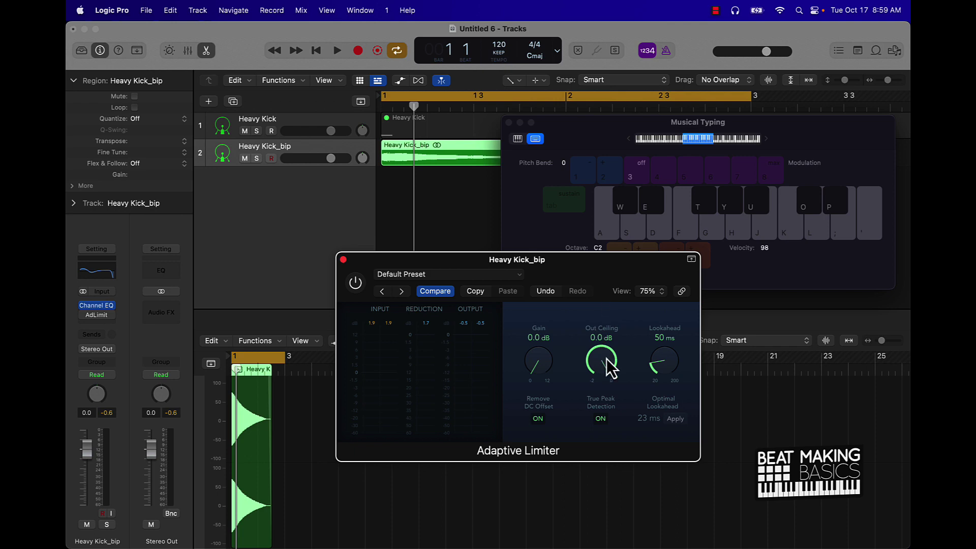
left_click(356, 282)
key("space")
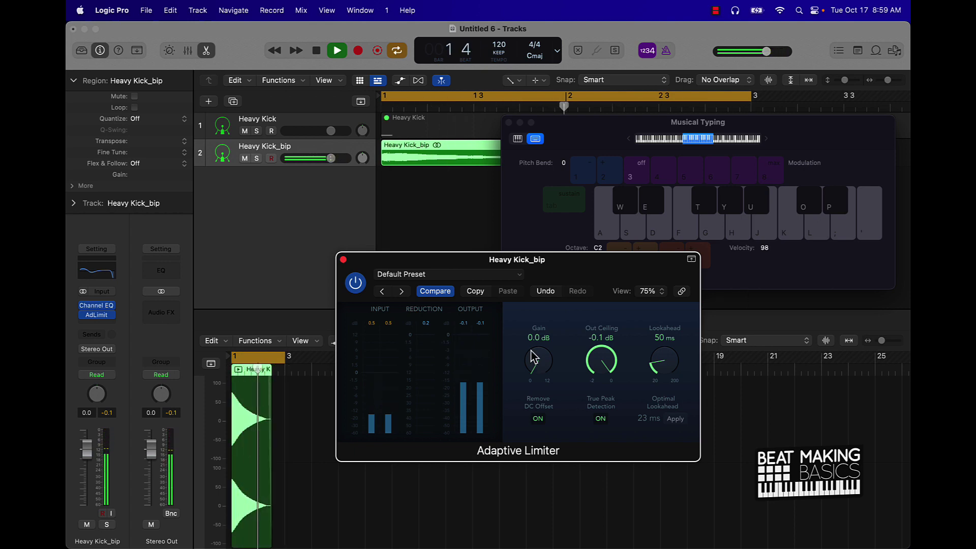
key("space")
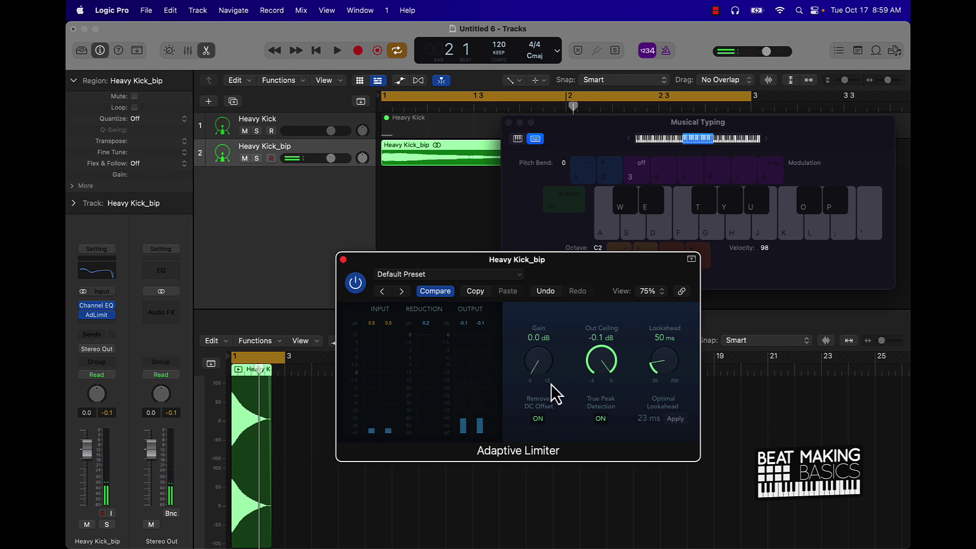
left_click_drag(416, 260, 370, 237)
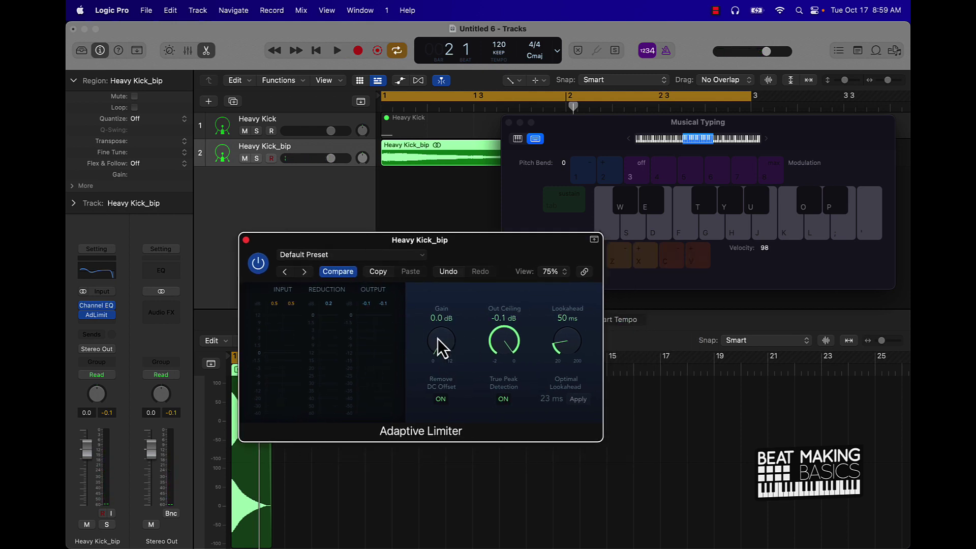
left_click(498, 385)
left_click_drag(501, 371, 499, 375)
- Close the Adaptive Limiter and Musical Typing windows and return to the Pointer Tool
left_click(246, 240)
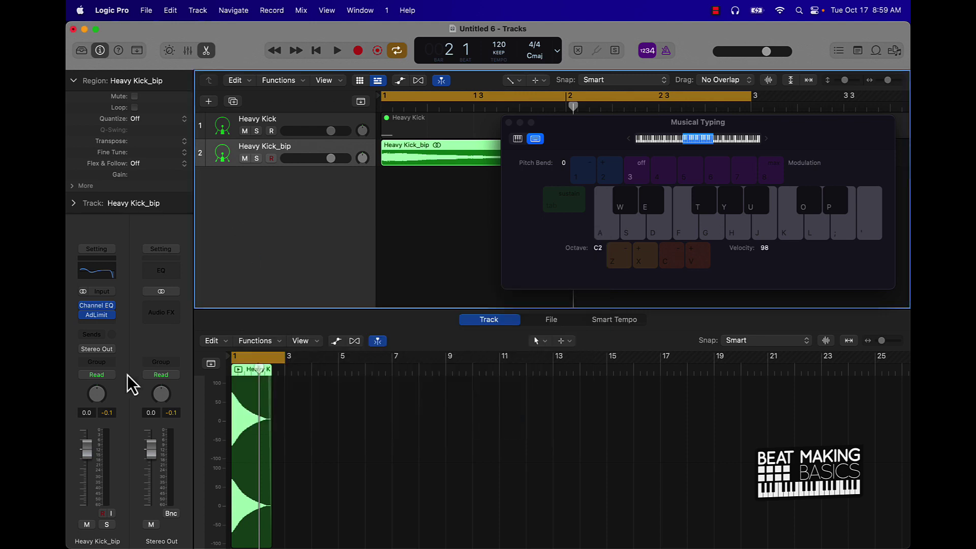
left_click_drag(595, 134, 604, 236)
left_click(518, 227)
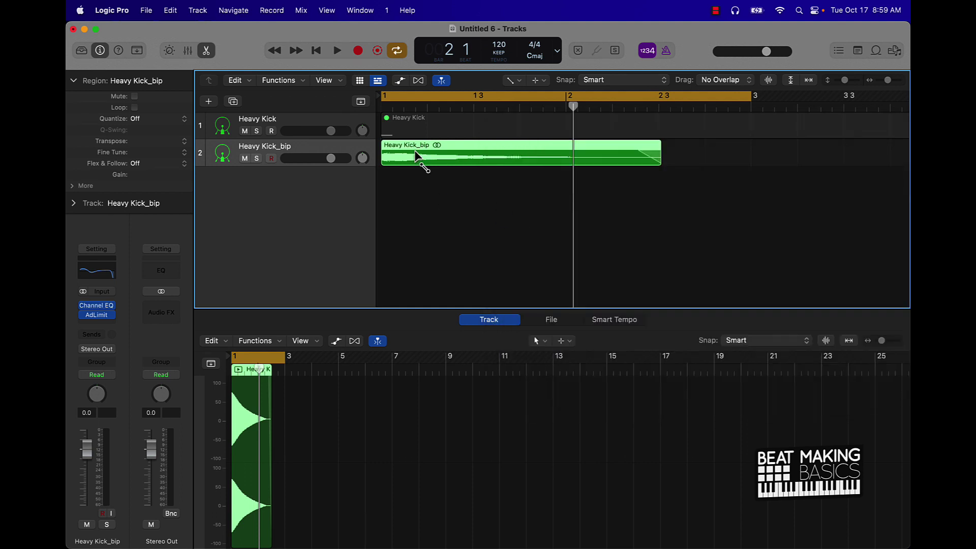
key("t")
left_click(438, 161)
- Drag the Heavy Kick_bip audio onto a new Quick Sampler (Original) track and reopen Musical Typing
left_click_drag(402, 160, 318, 204)
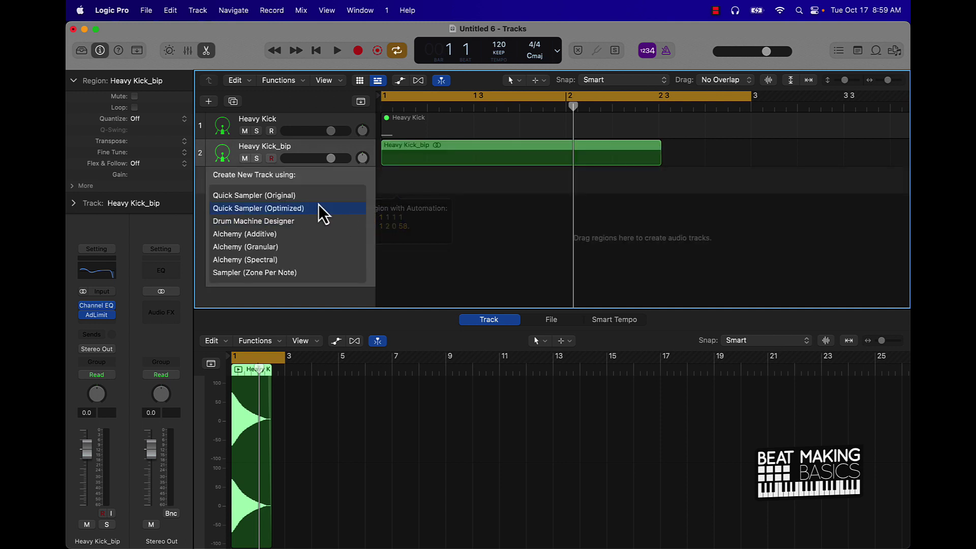
left_click(276, 194)
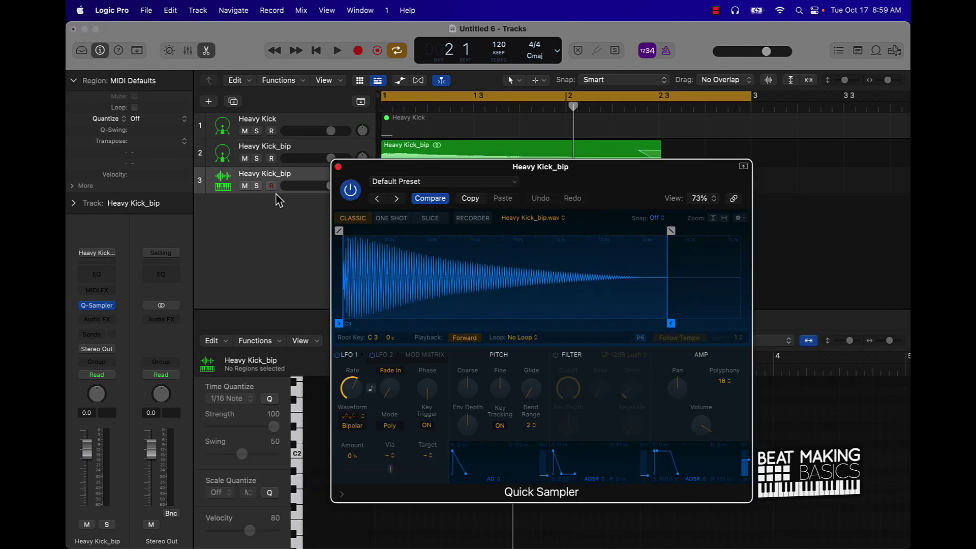
key("super+k")
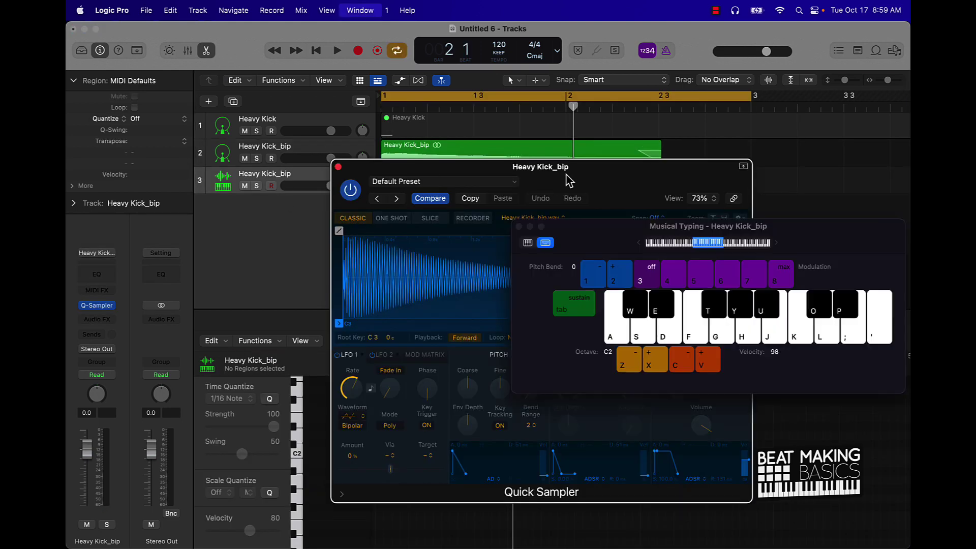
- Play the sampled kick at various pitches using Musical Typing keys K, G, Y, L, O, S and H
key("k")
key("g")
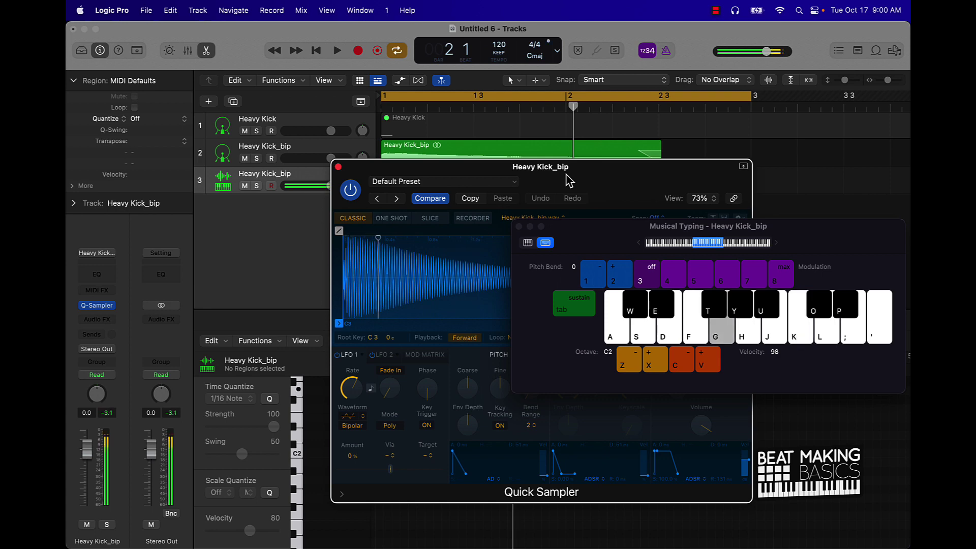
key("y")
key("g")
key("l")
key("g")
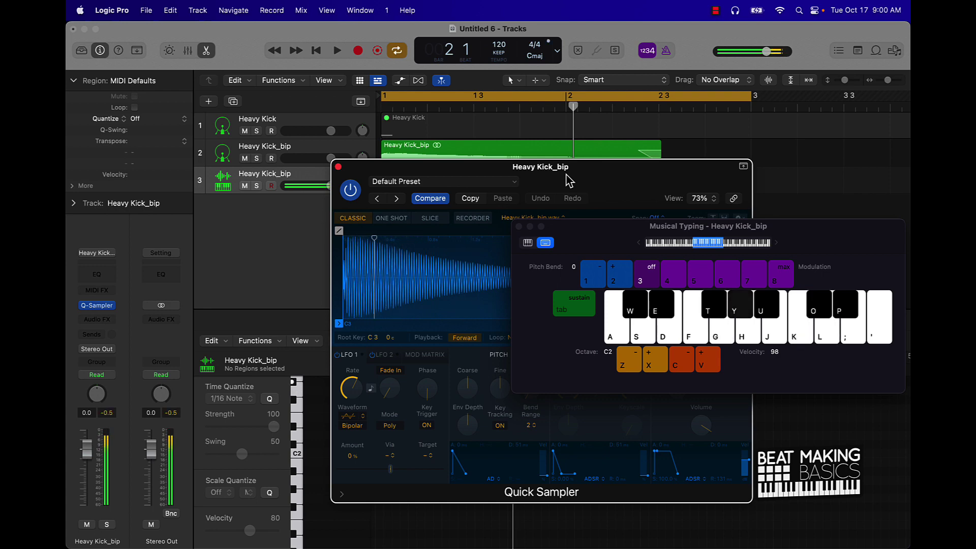
key("g")
key("l")
key("g")
key("y")
key("y")
key("l")
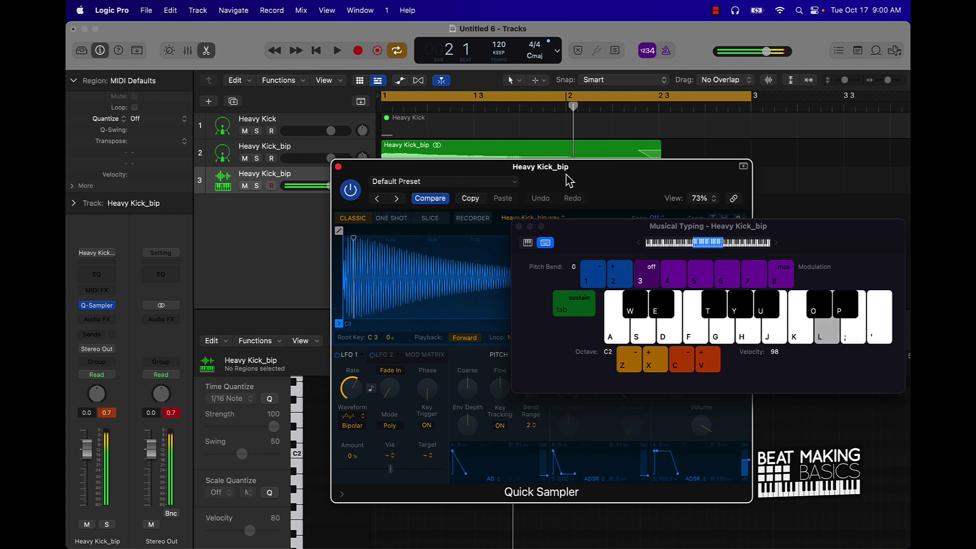
key("l")
key("g")
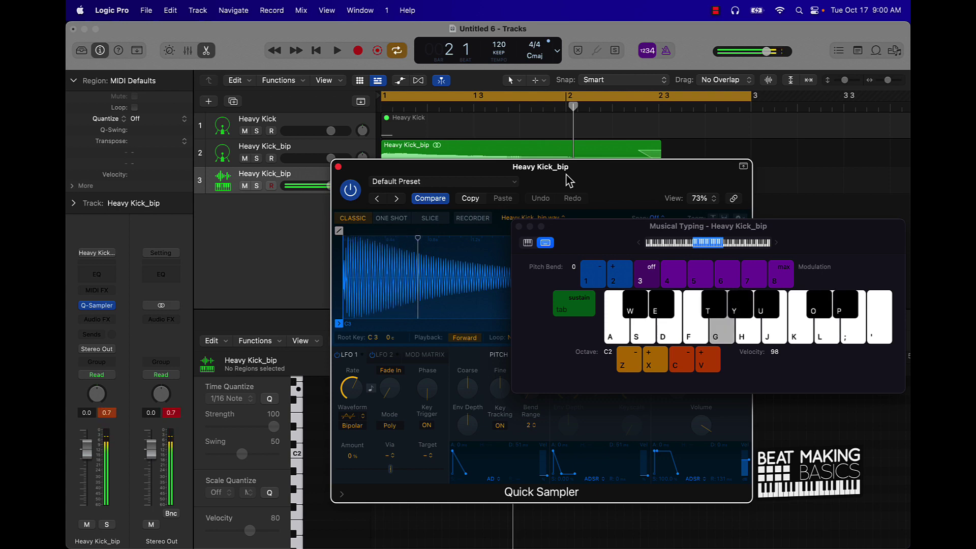
key("k")
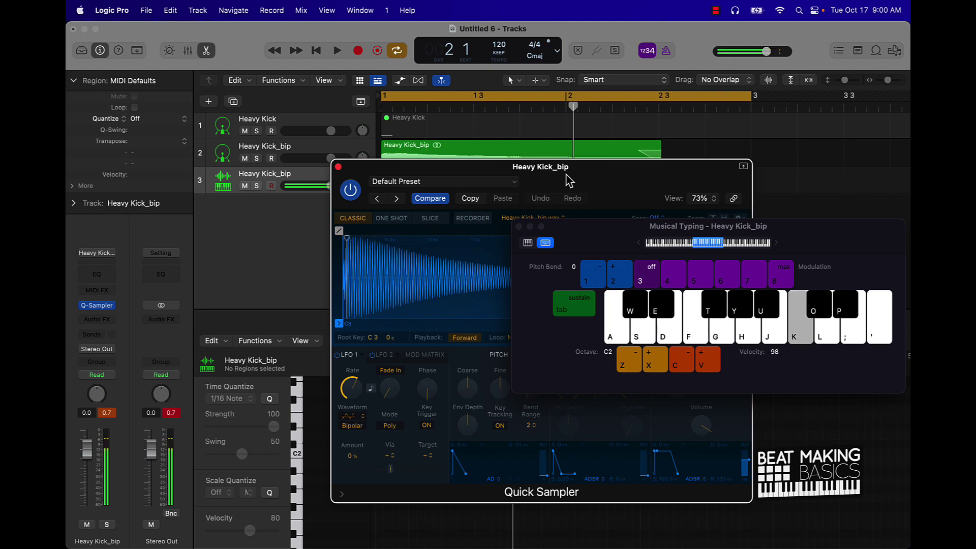
key("k")
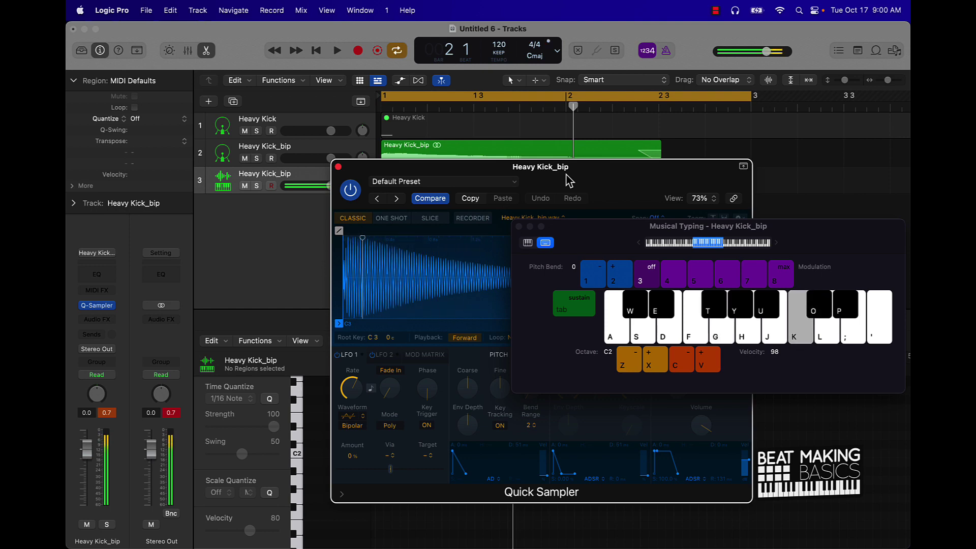
key("o")
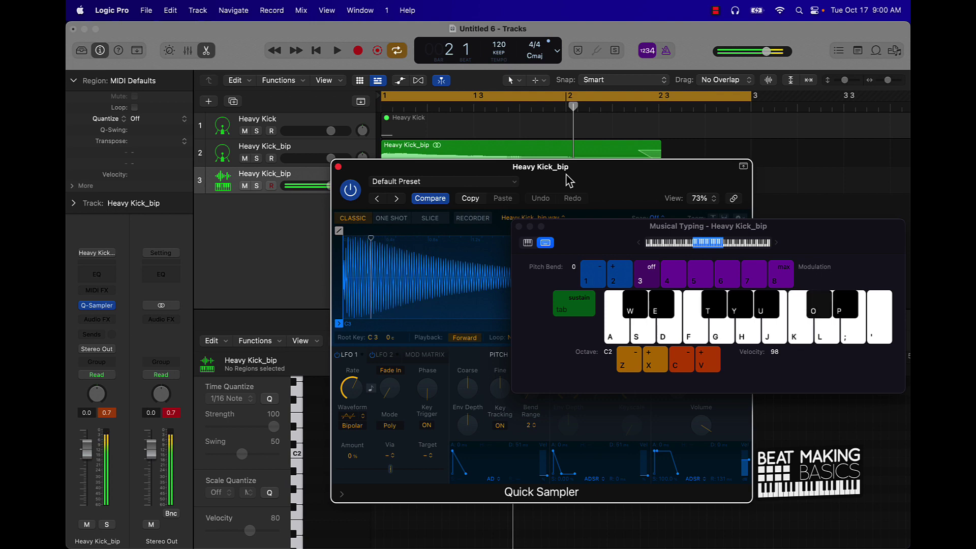
key("o")
key("k")
key("s")
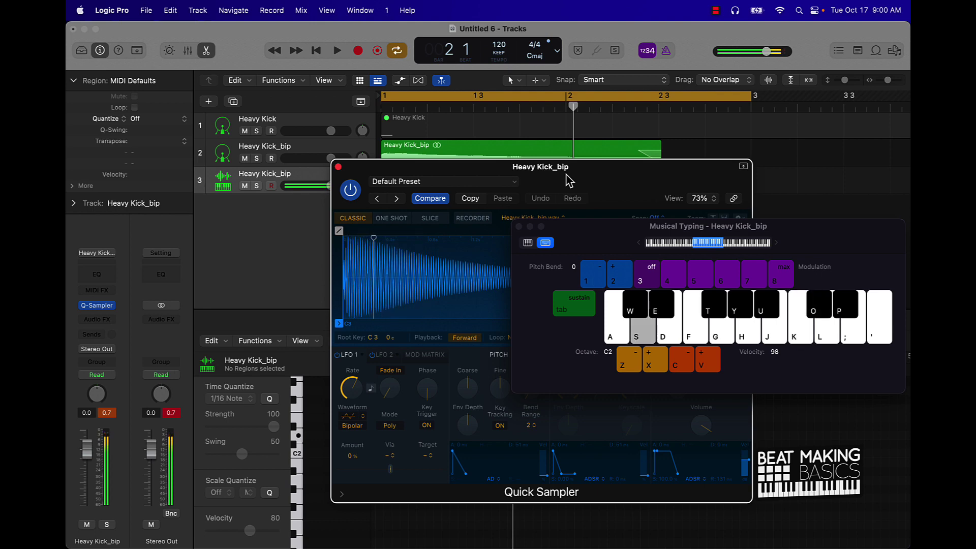
key("k")
key("h")
key("g")
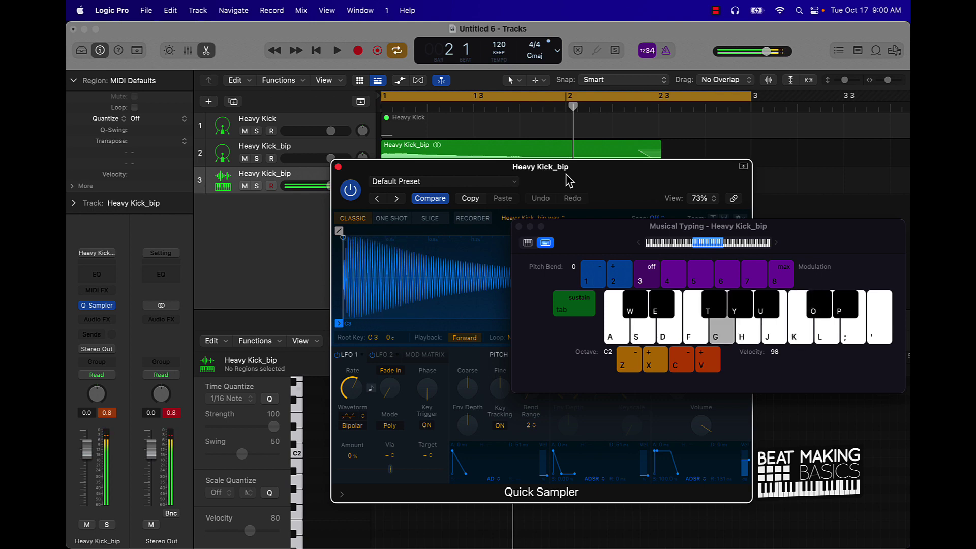
key("y")
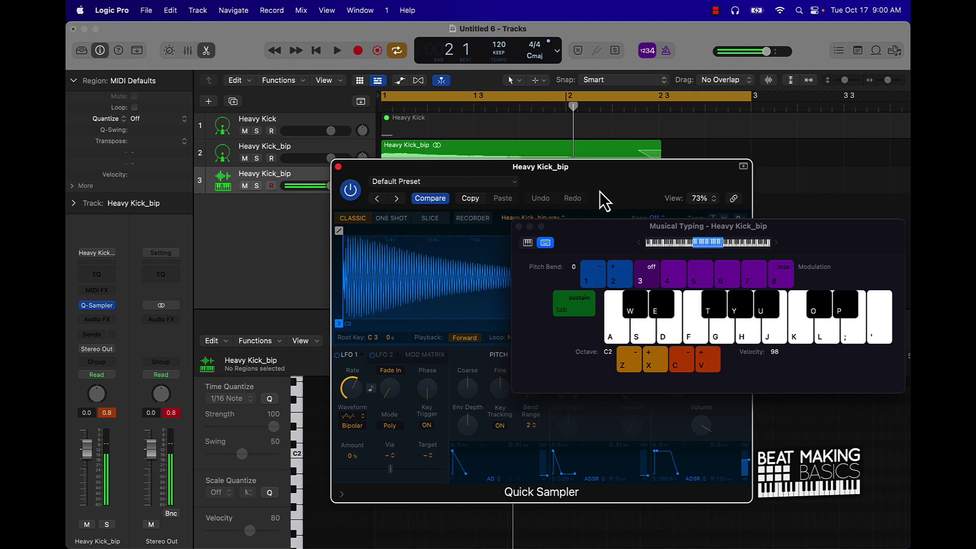
- Fade out the kick sample's tail to 0.083 s, then audition the filter and switch it back off
left_click(519, 226)
left_click_drag(703, 205, 555, 224)
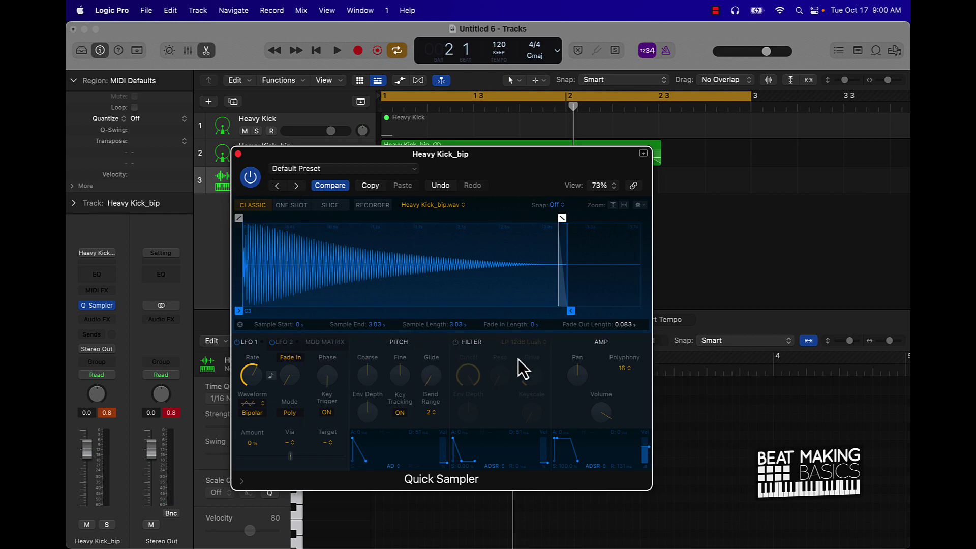
left_click(456, 342)
key("super+k")
key("k")
key("k")
key("k")
left_click(468, 376)
key("k")
key("k")
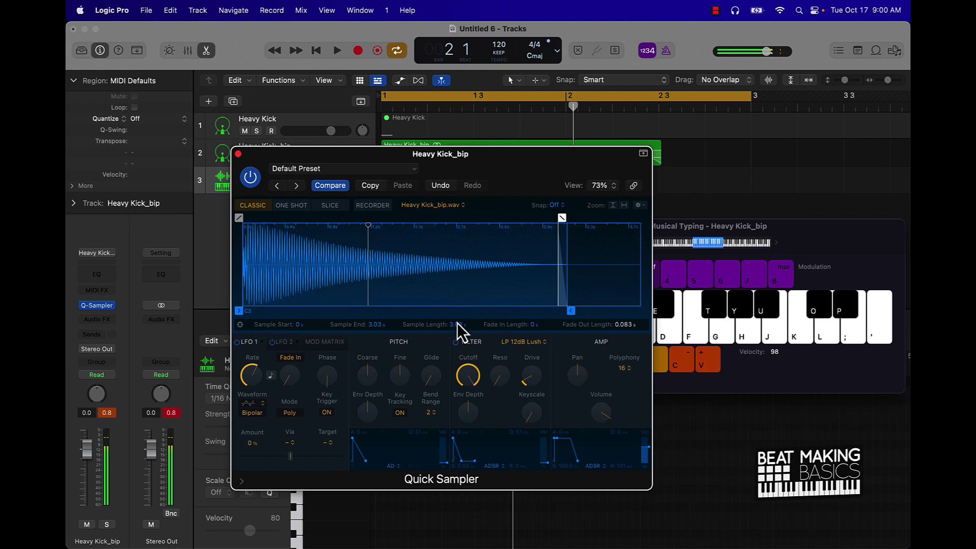
left_click(456, 343)
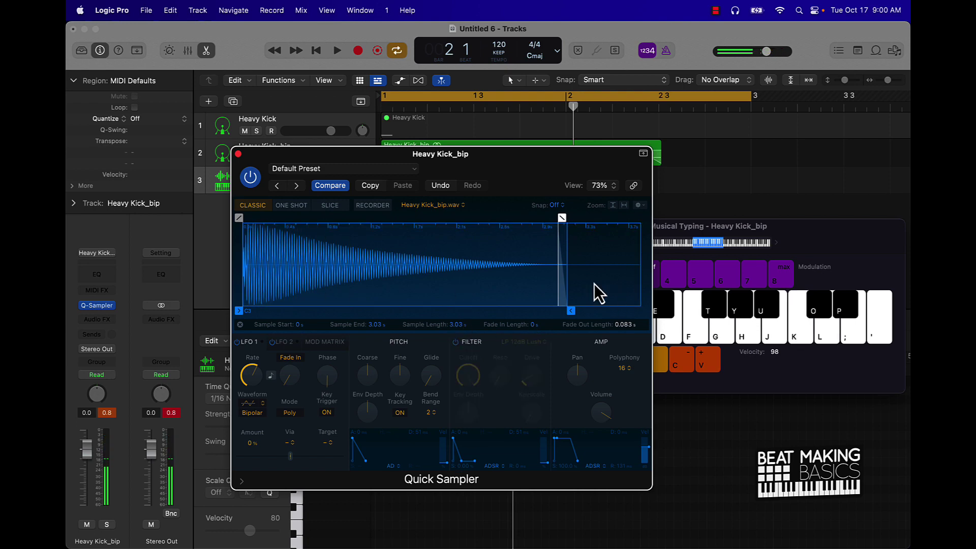
- Save the Quick Sampler settings as a new preset named 'New 808'
left_click(322, 167)
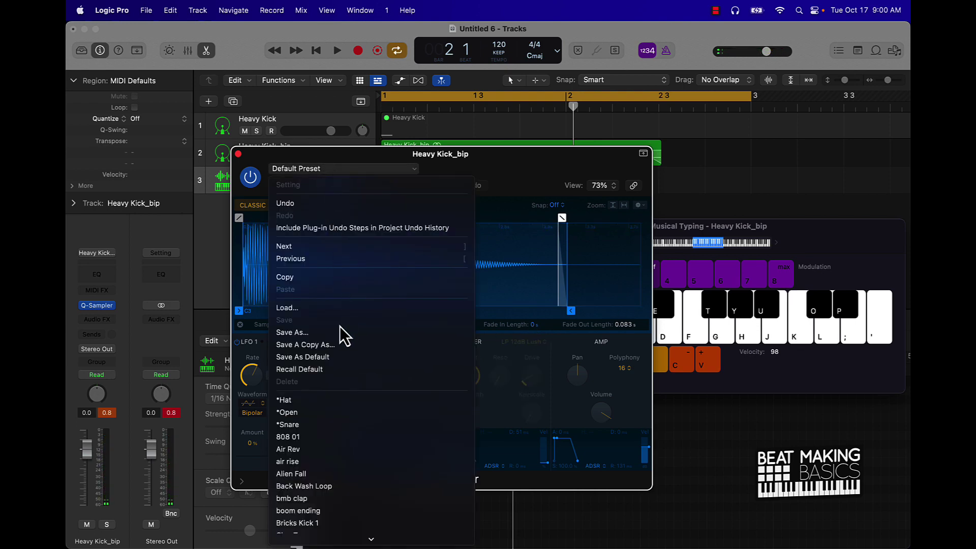
left_click(319, 331)
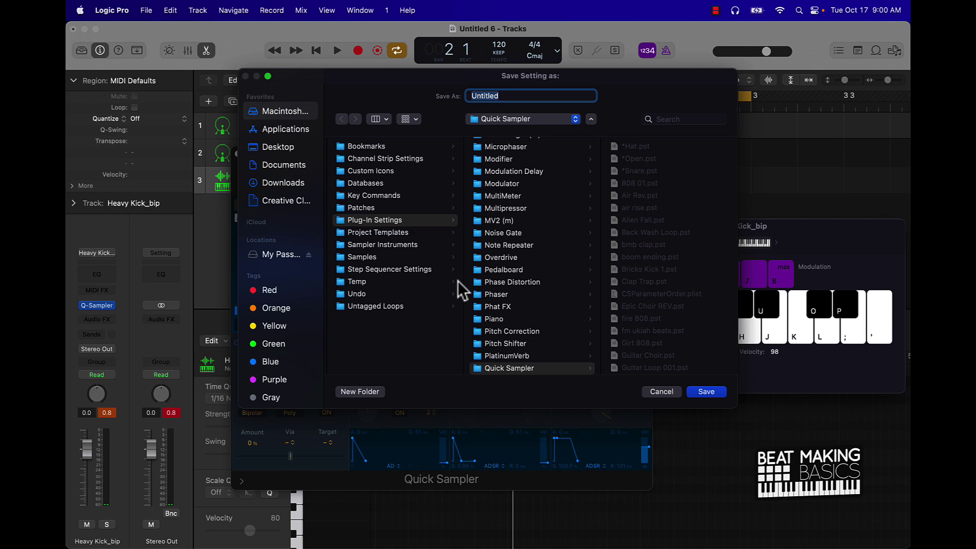
type("New 808")
key("Return")
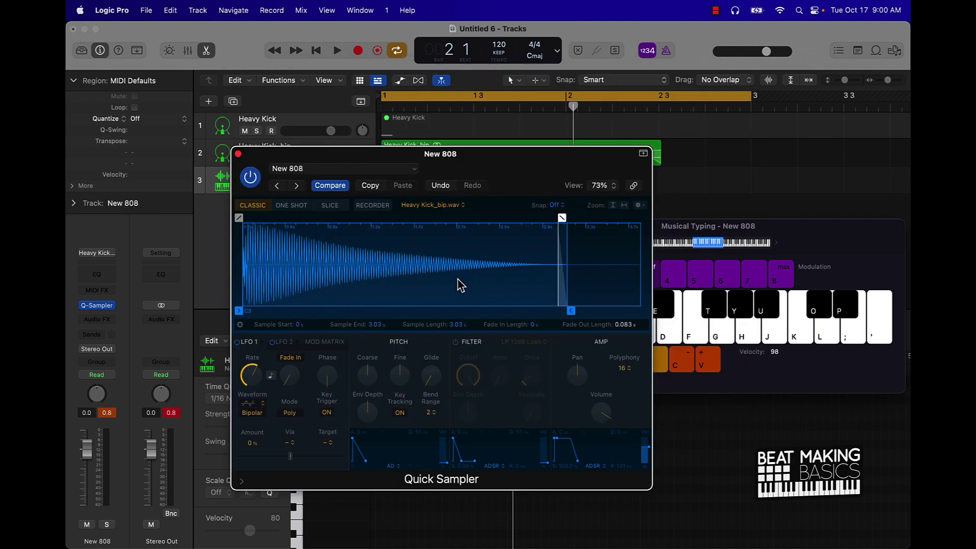
left_click(322, 171)
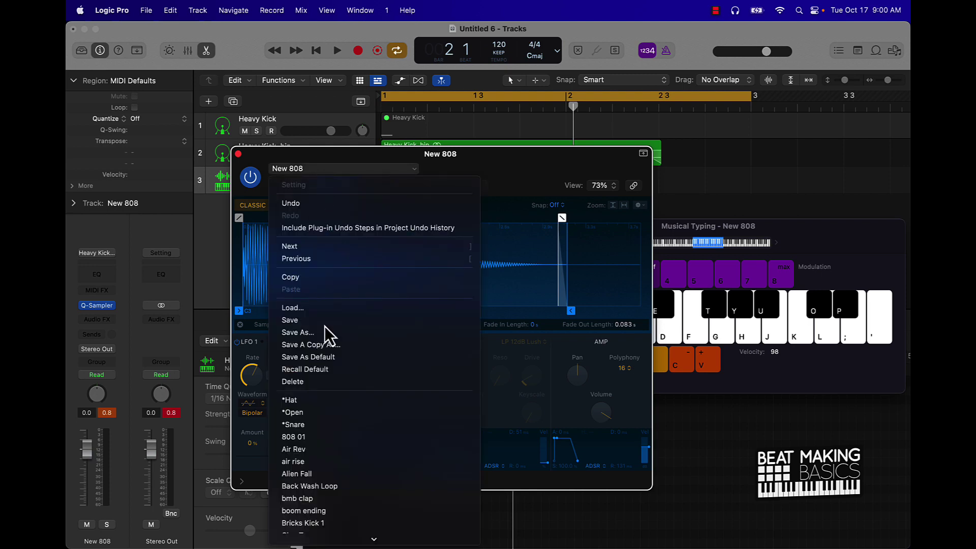
scroll(337, 437, "down", 15)
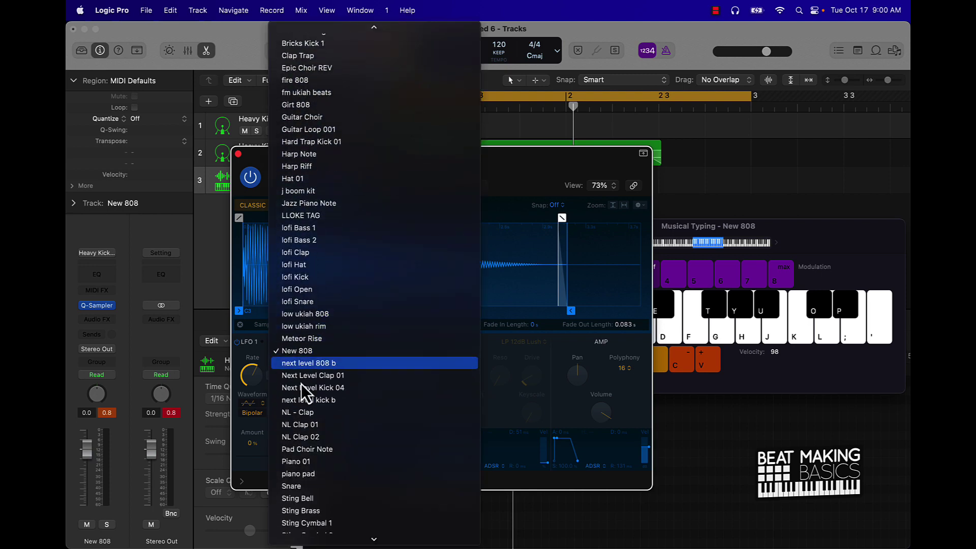
scroll(300, 350, "up", 10)
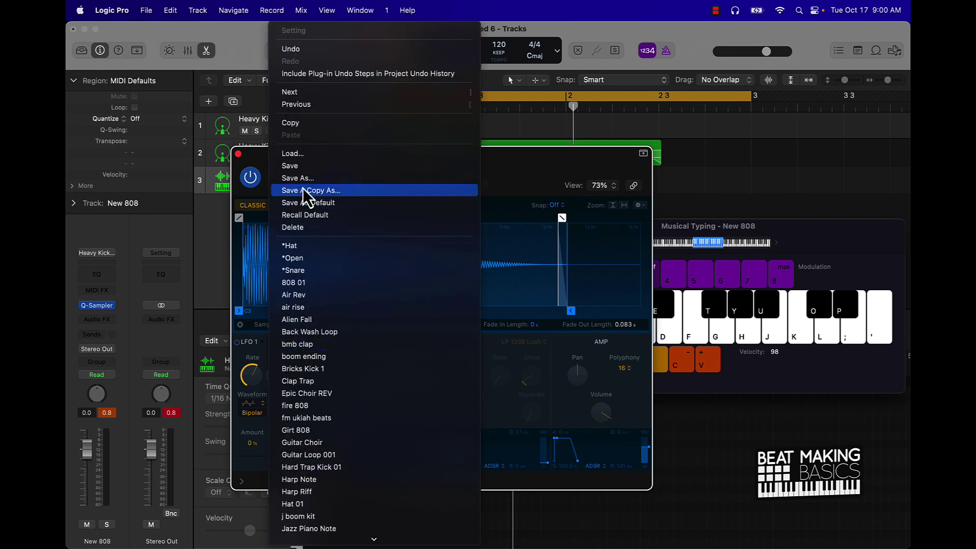
- Close Quick Sampler and review the Drum Synth settings on the Heavy Kick track
left_click(523, 175)
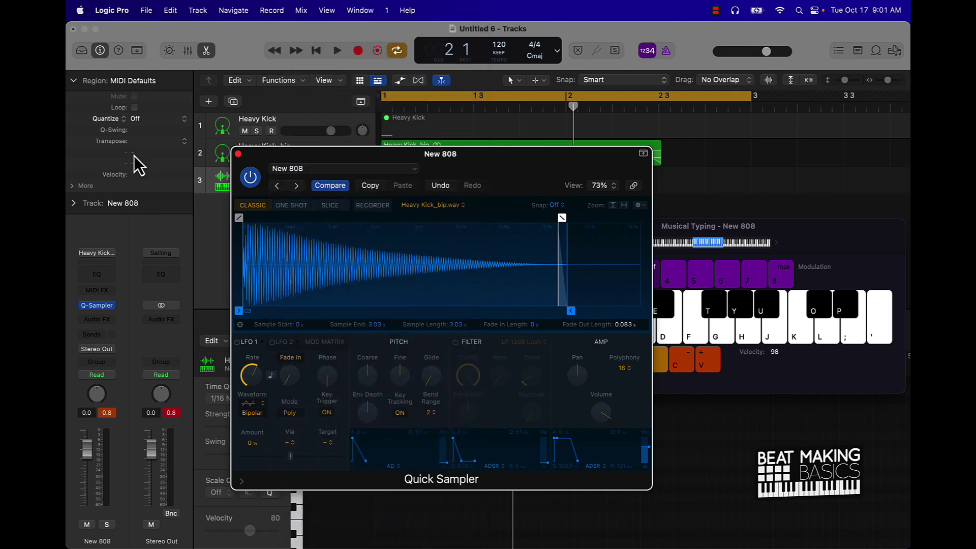
left_click(238, 154)
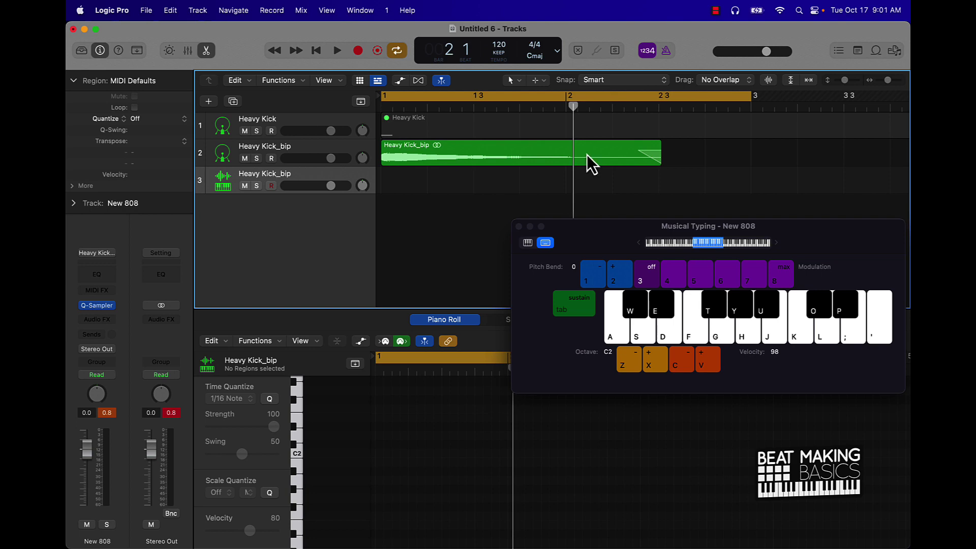
left_click(349, 120)
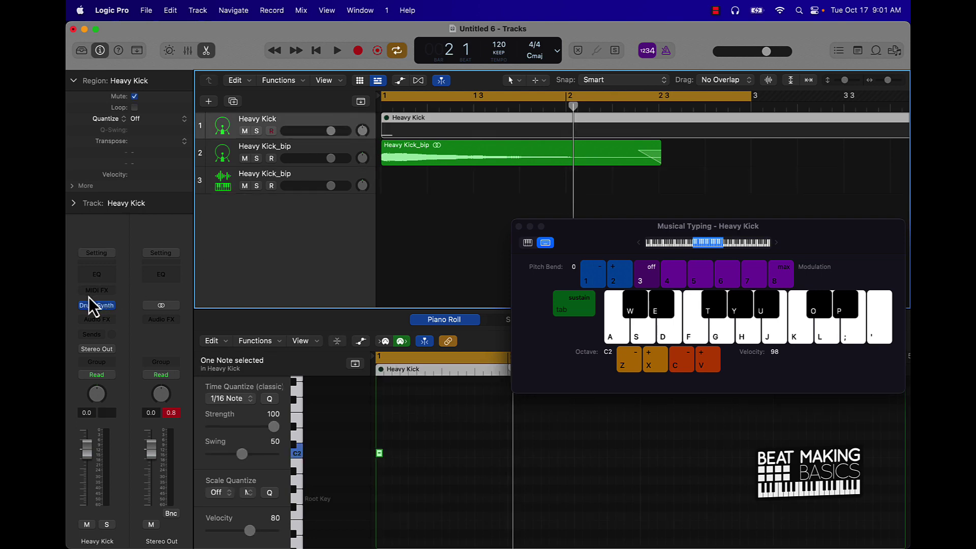
left_click(96, 305)
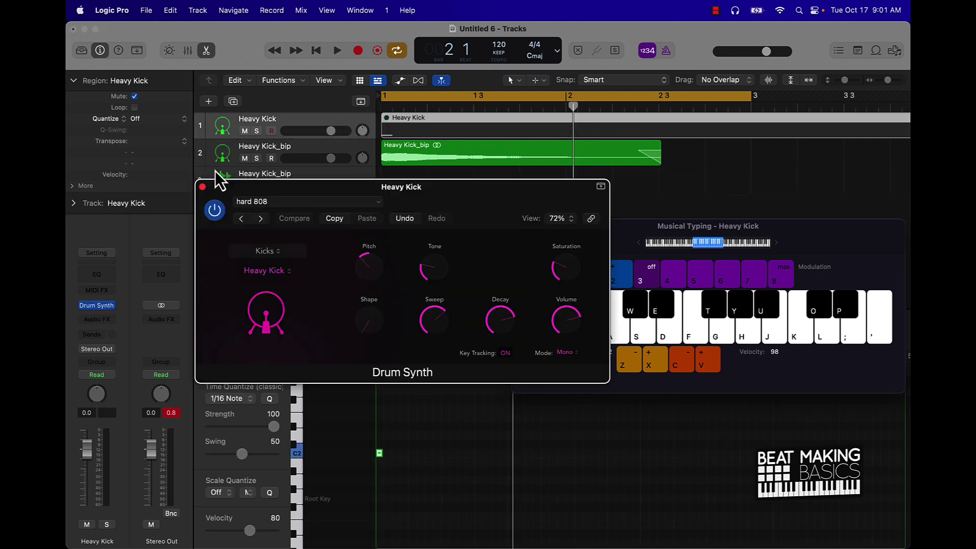
left_click(201, 186)
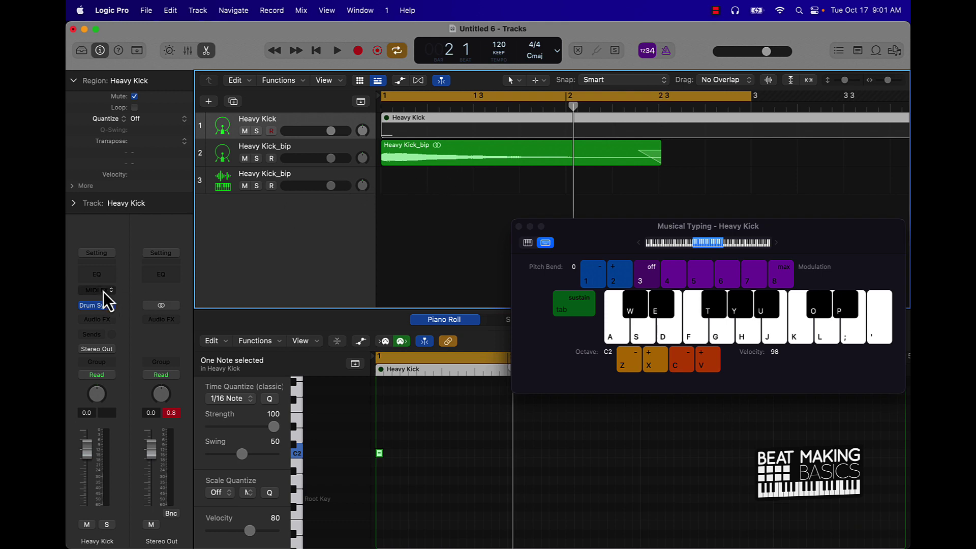
- Check that the Adaptive Limiter on Heavy Kick_bip keeps its -0.1 dB ceiling
left_click(214, 154)
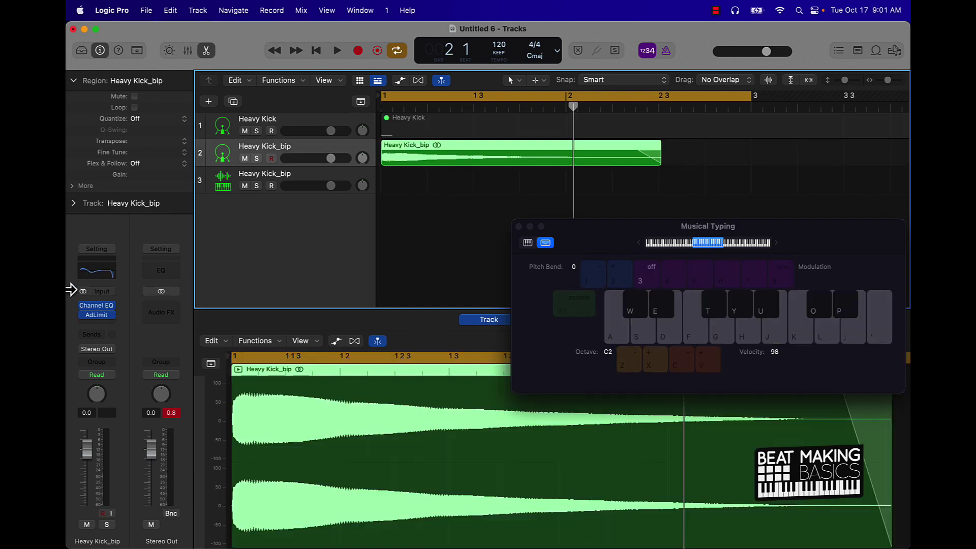
left_click(96, 316)
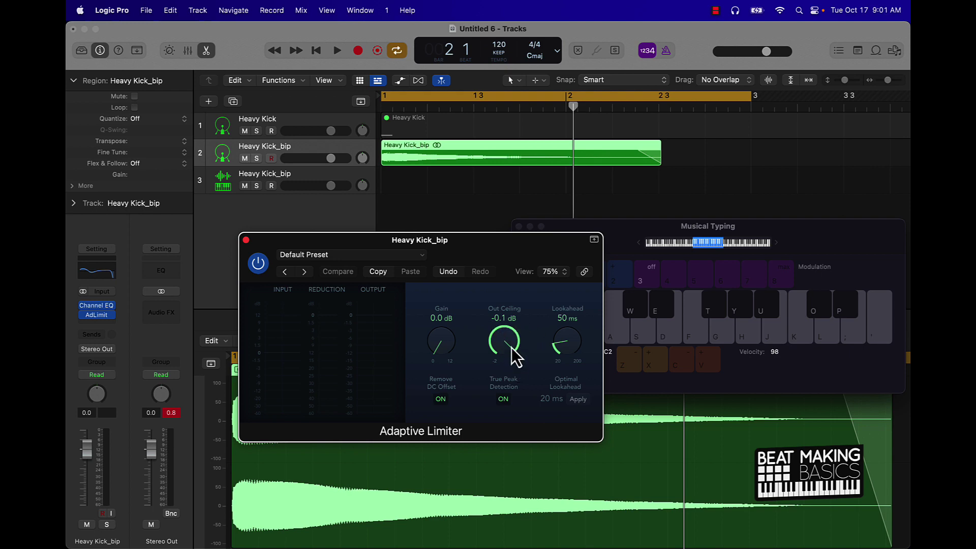
left_click(172, 416)
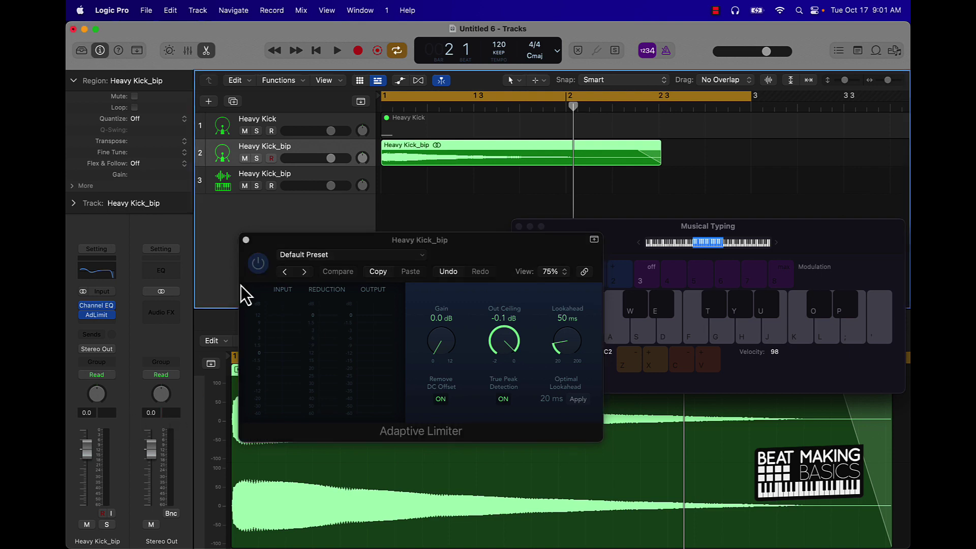
left_click(246, 240)
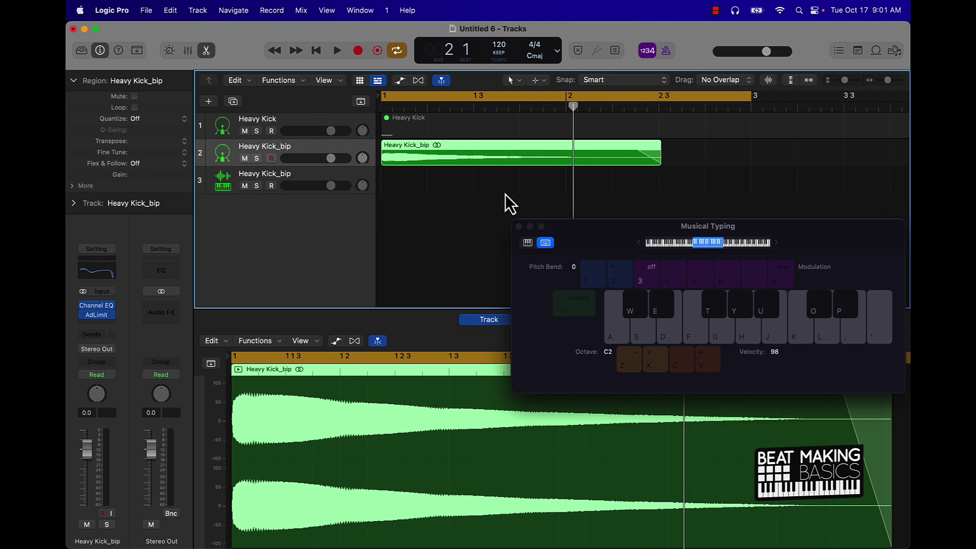
left_click(518, 226)
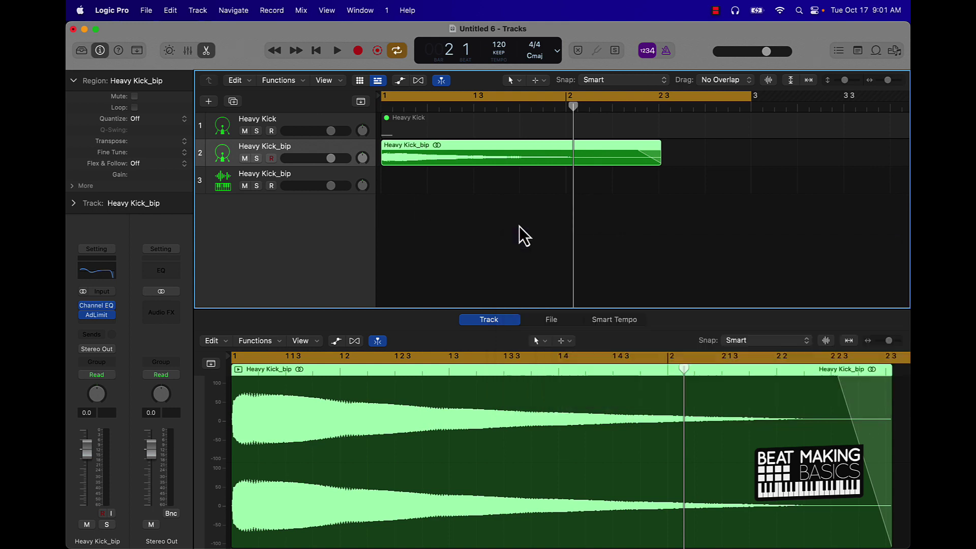
left_click(515, 230)
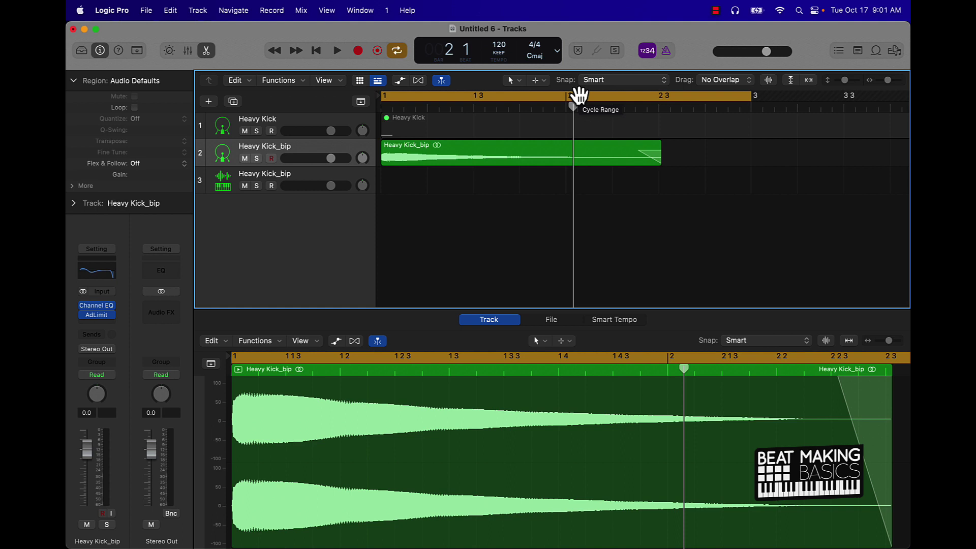
left_click_drag(579, 95, 579, 93)
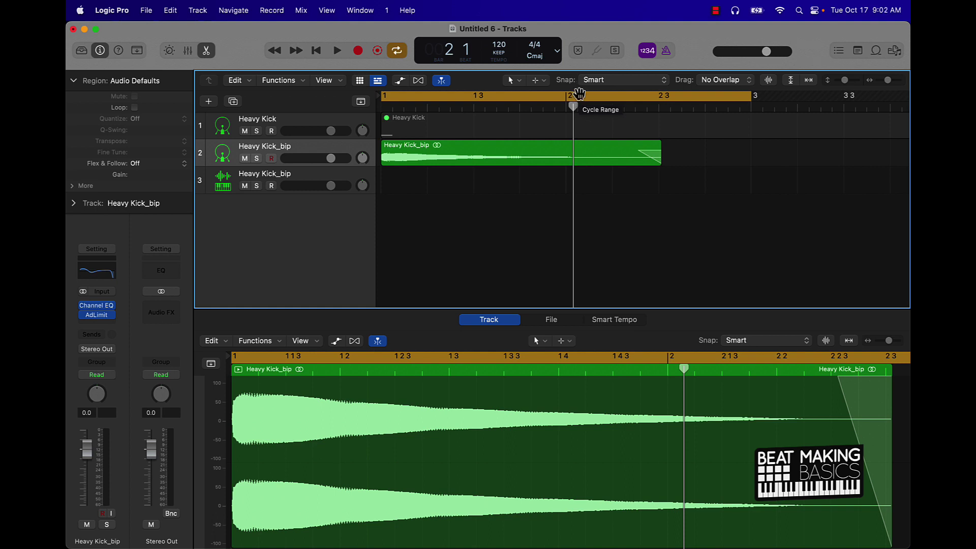